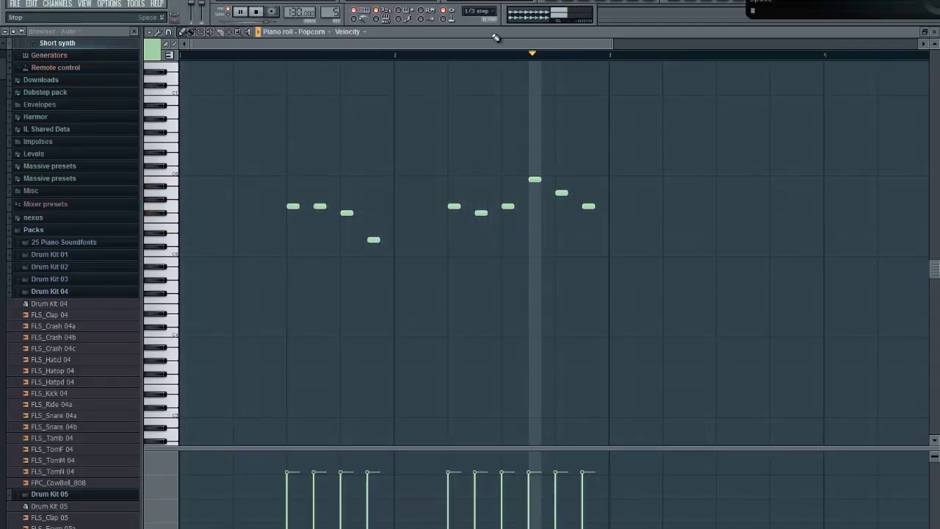
- Leave the piano roll and place two Short synth pattern clips back to back on Track 4, starting at bars 13 and 15
{"action": "left_click", "coordinate": [256, 13]}
{"action": "key", "text": "Escape"}
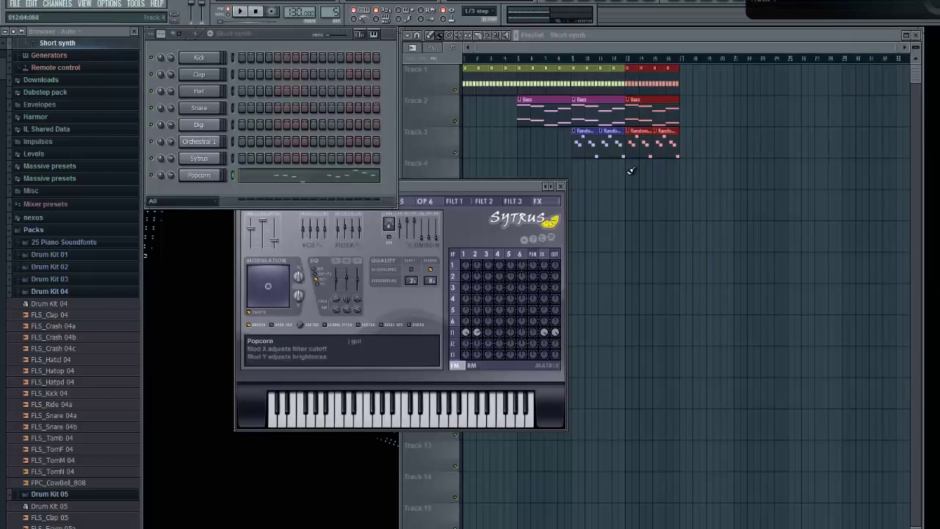
{"action": "left_click", "coordinate": [629, 171]}
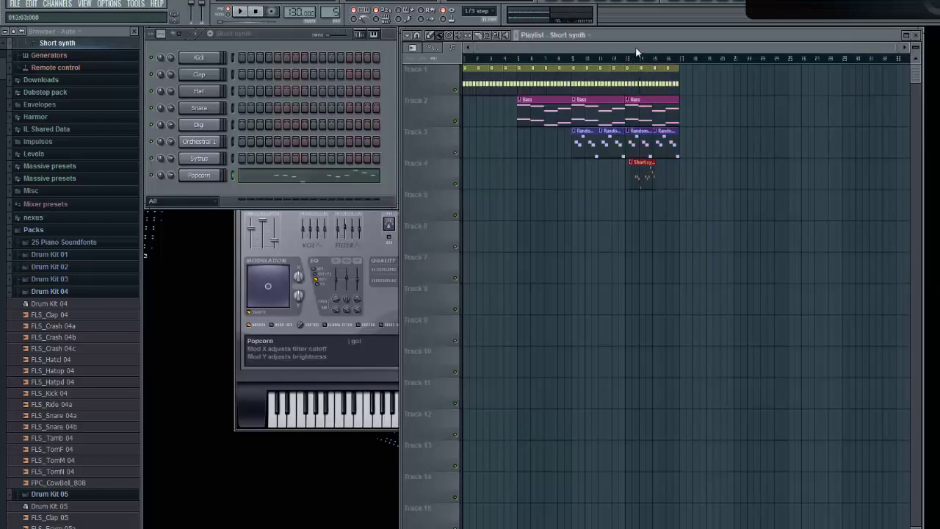
{"action": "scroll", "coordinate": [701, 217], "scroll_direction": "up", "scroll_amount": 3}
{"action": "left_click_drag", "start_coordinate": [520, 180], "coordinate": [512, 176]}
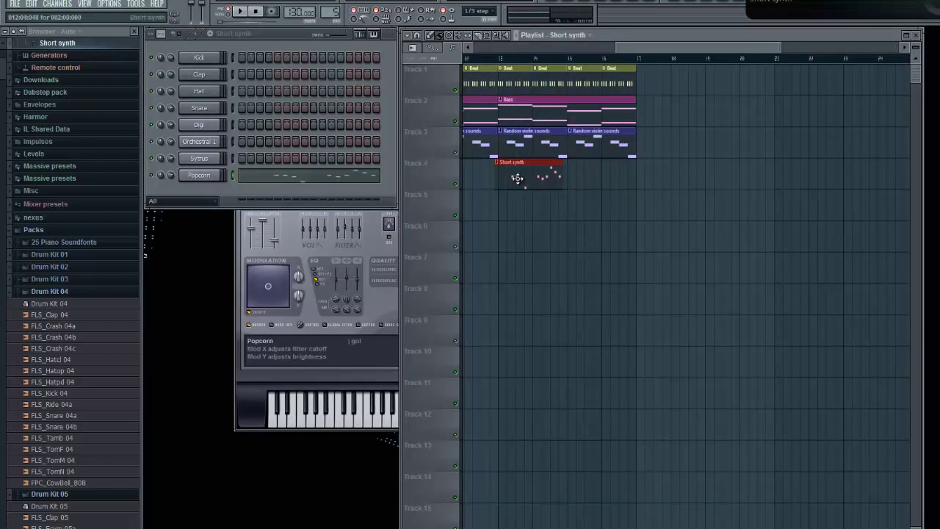
{"action": "left_click", "coordinate": [586, 177]}
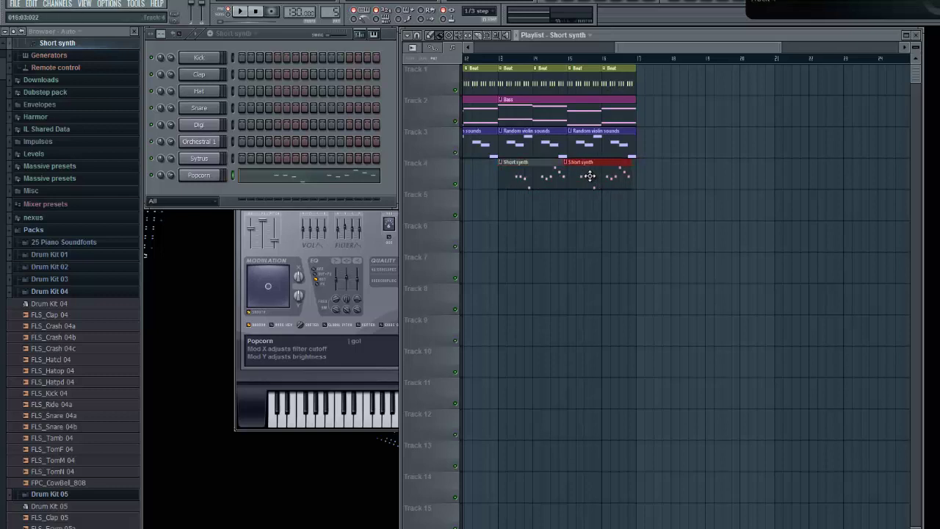
{"action": "scroll", "coordinate": [534, 63], "scroll_direction": "down", "scroll_amount": 3}
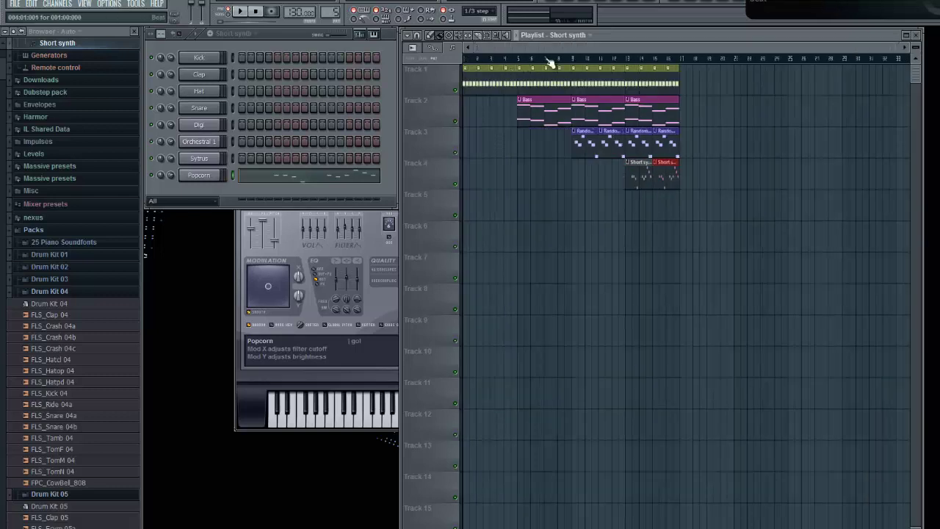
- Play the song from bar 5 through the new Short synth clips and stop it near the end of bar 16
{"action": "left_click", "coordinate": [255, 12]}
{"action": "left_click", "coordinate": [242, 13]}
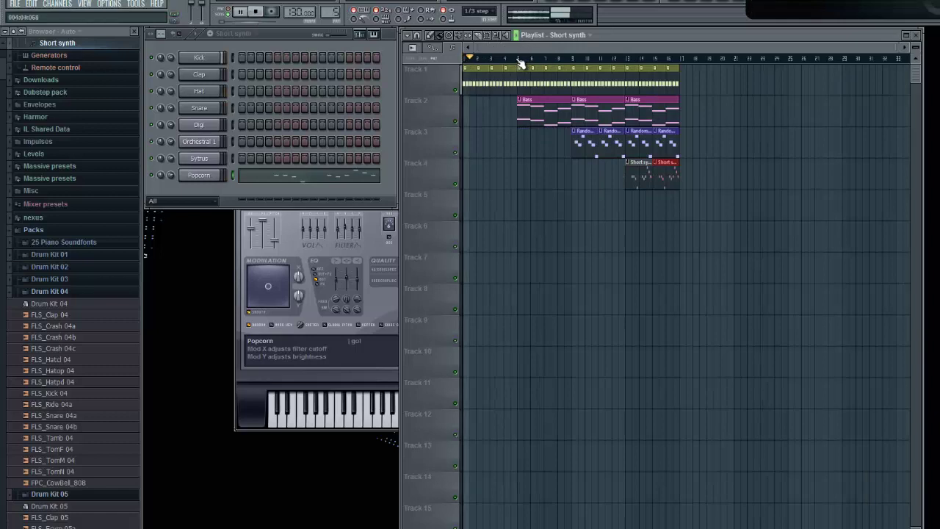
{"action": "left_click_drag", "start_coordinate": [464, 59], "coordinate": [519, 63]}
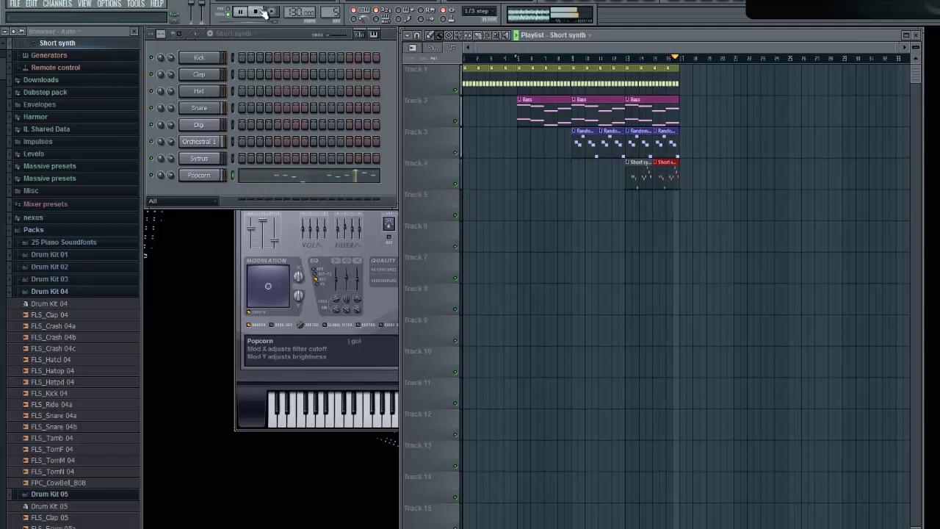
{"action": "key", "text": "space"}
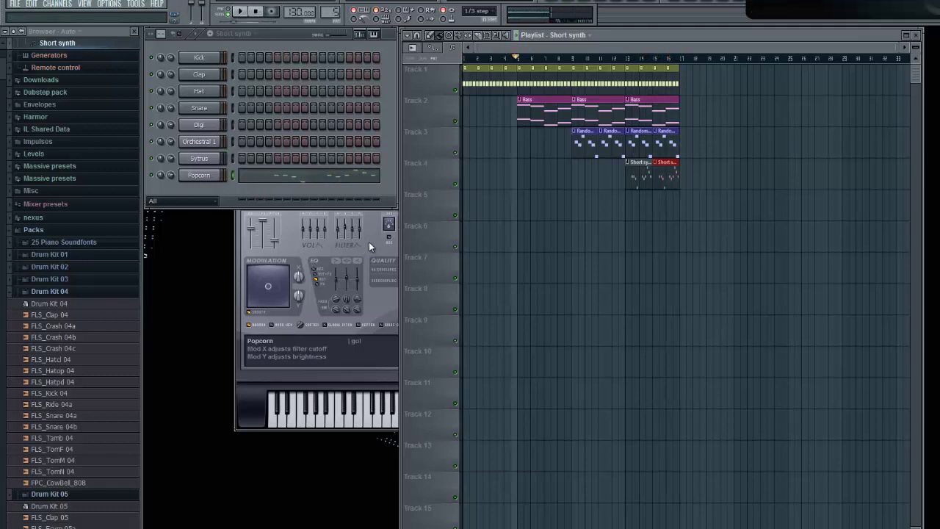
- Loop the Short synth pattern and load the Sytrus short synth preset Hypersaw pluck on the Popcorn channel
{"action": "left_click", "coordinate": [243, 186]}
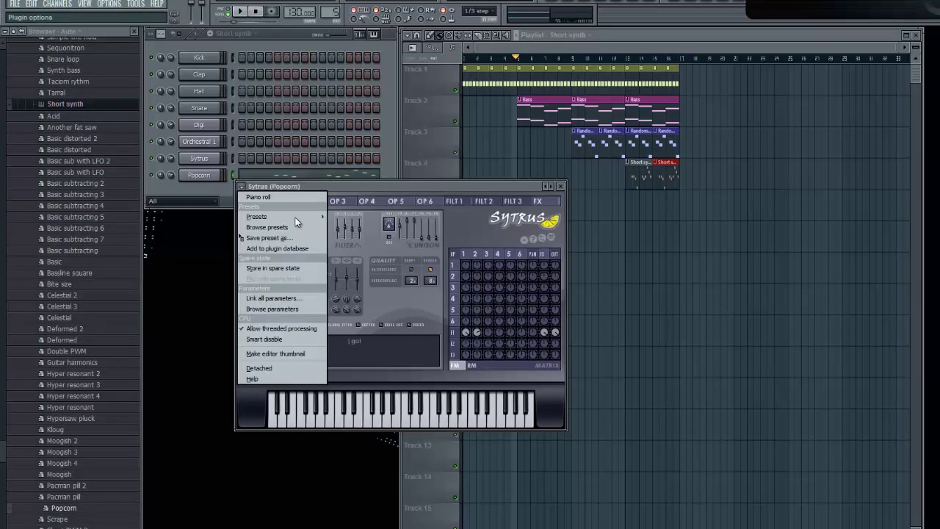
{"action": "mouse_move", "coordinate": [317, 216]}
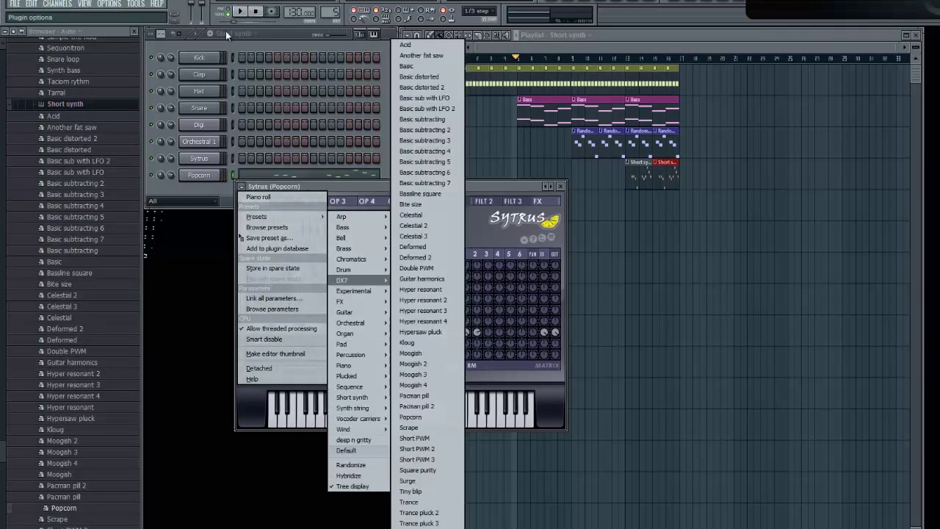
{"action": "left_click", "coordinate": [228, 9]}
{"action": "left_click", "coordinate": [240, 11]}
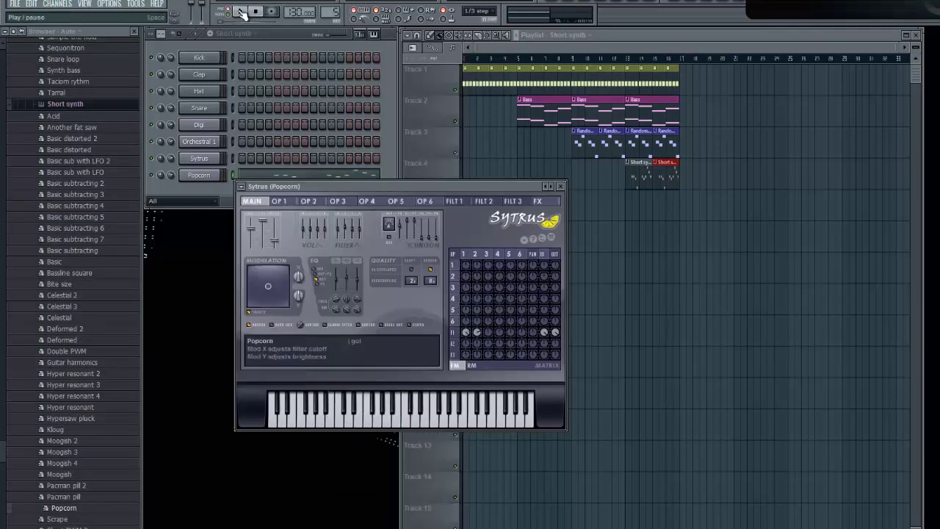
{"action": "left_click", "coordinate": [243, 187]}
{"action": "mouse_move", "coordinate": [257, 217]}
{"action": "mouse_move", "coordinate": [364, 408]}
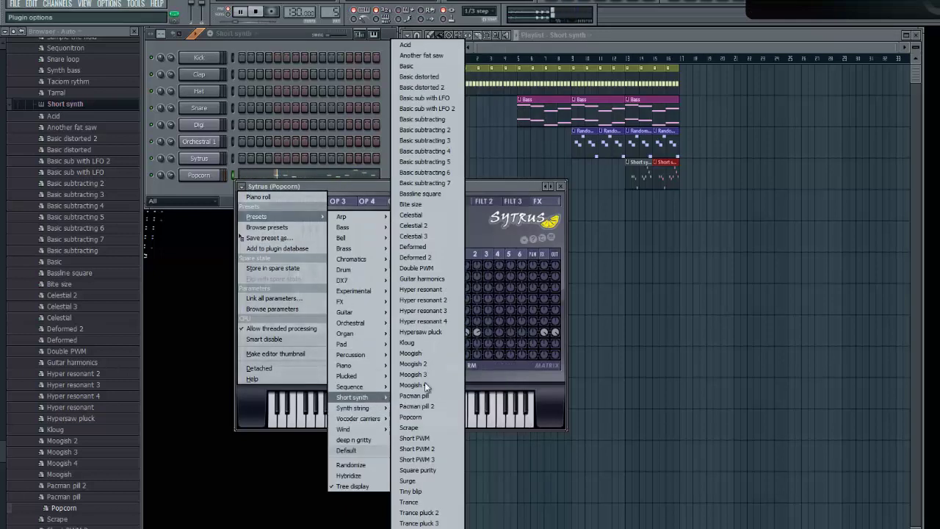
{"action": "left_click", "coordinate": [441, 332]}
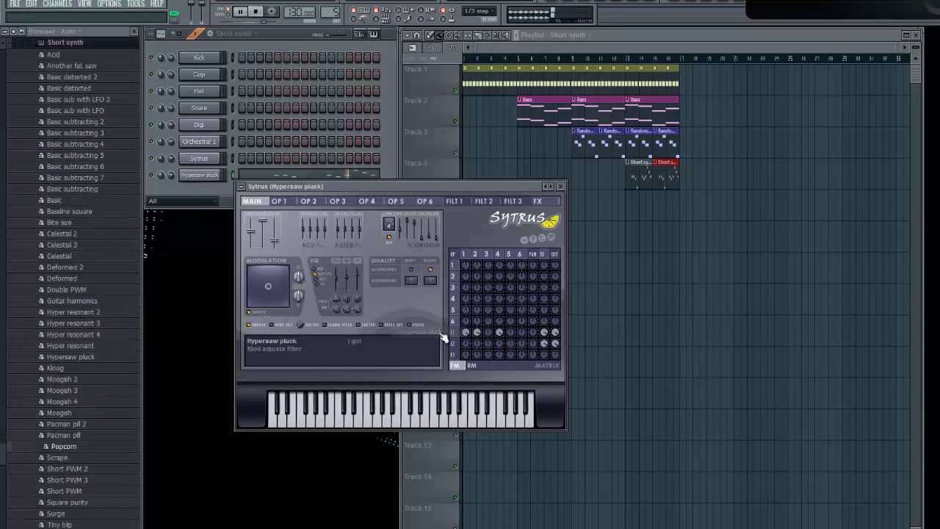
- Load the Sytrus short synth preset Trance on the channel and close the plugin window
{"action": "left_click", "coordinate": [243, 186]}
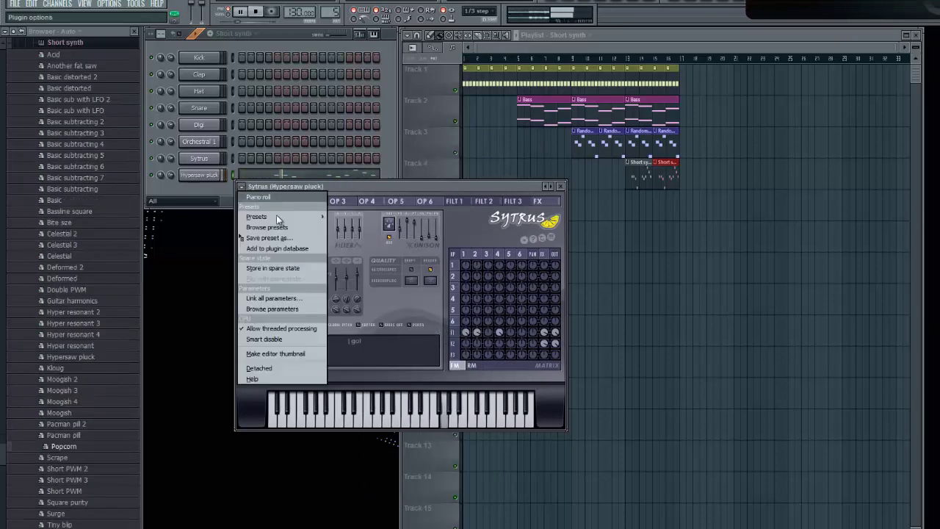
{"action": "mouse_move", "coordinate": [323, 216]}
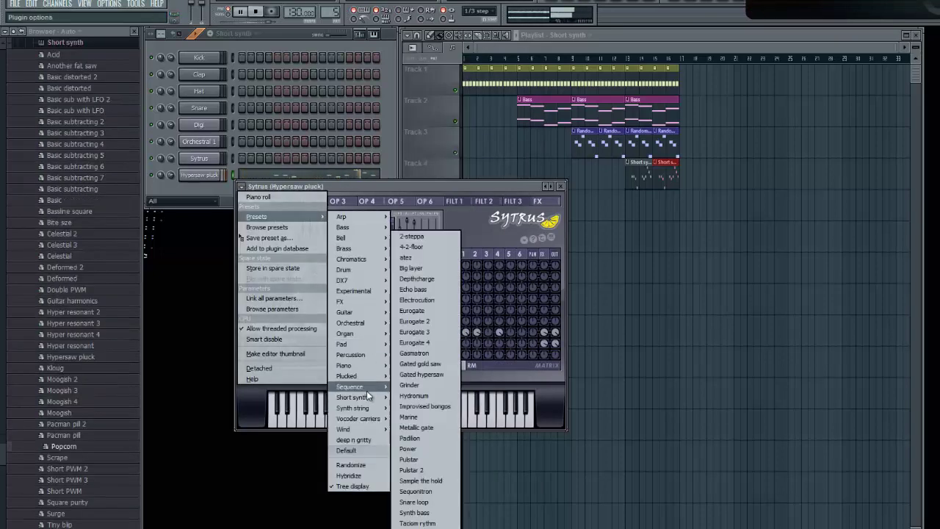
{"action": "mouse_move", "coordinate": [364, 377]}
{"action": "mouse_move", "coordinate": [367, 398]}
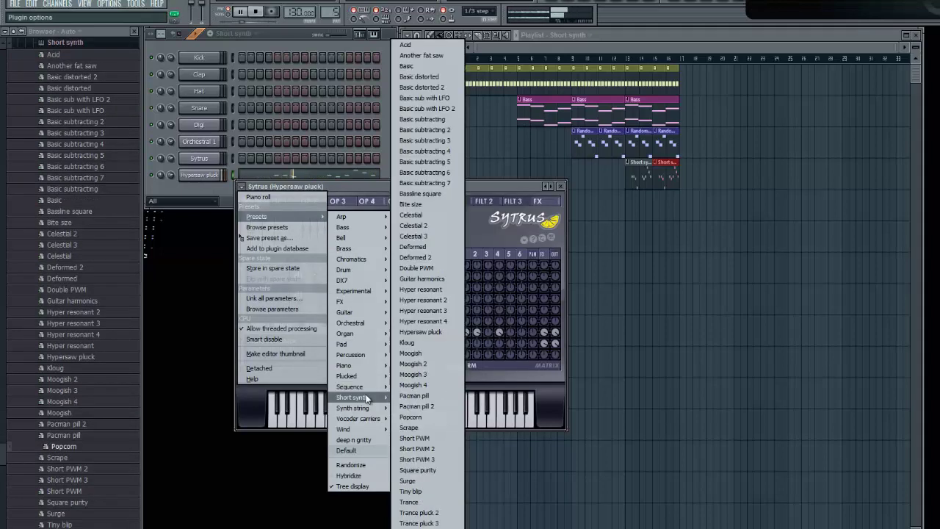
{"action": "left_click", "coordinate": [417, 503]}
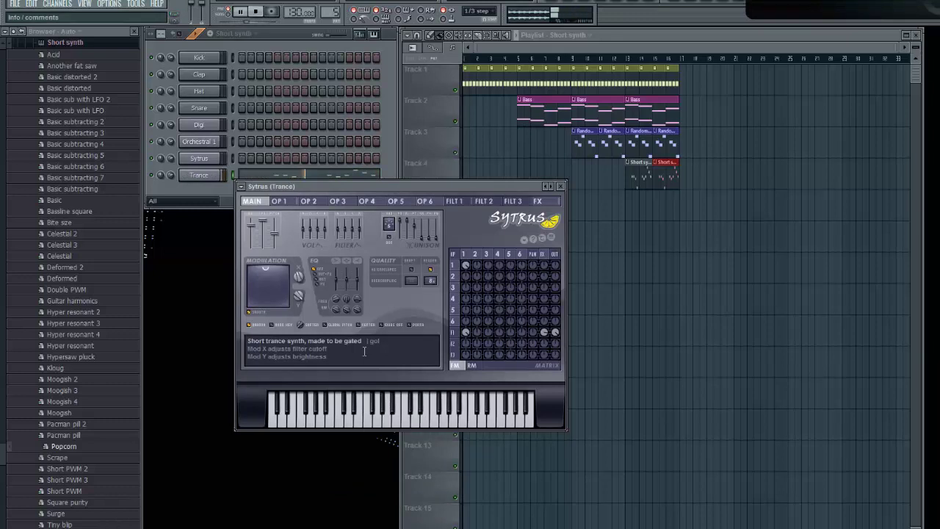
{"action": "left_click", "coordinate": [562, 185]}
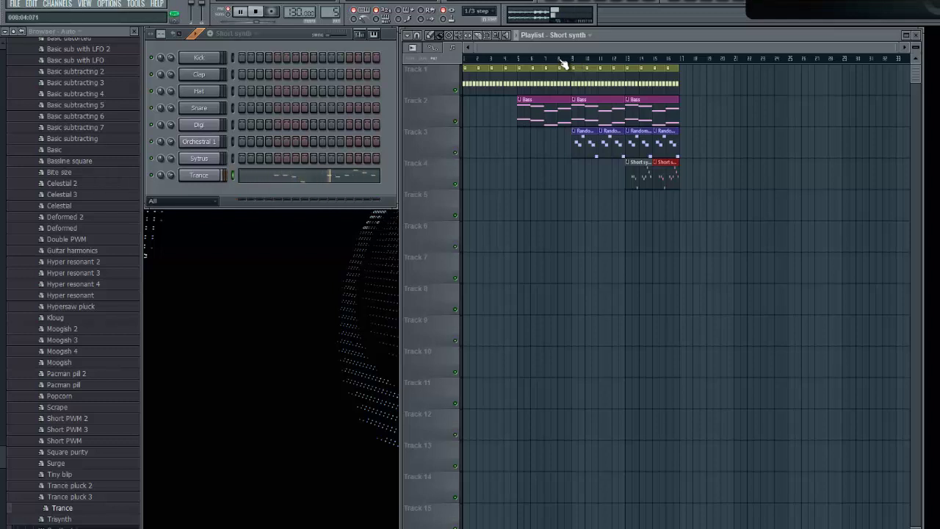
- In the Trance channel's piano roll, move each of the first four notes one beat earlier, keeping their pitches
{"action": "left_click", "coordinate": [519, 61]}
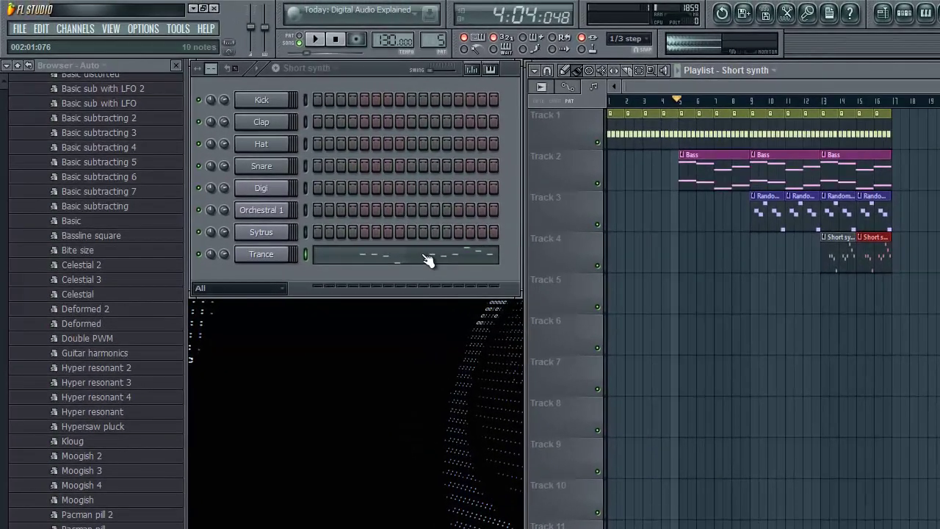
{"action": "left_click", "coordinate": [428, 261]}
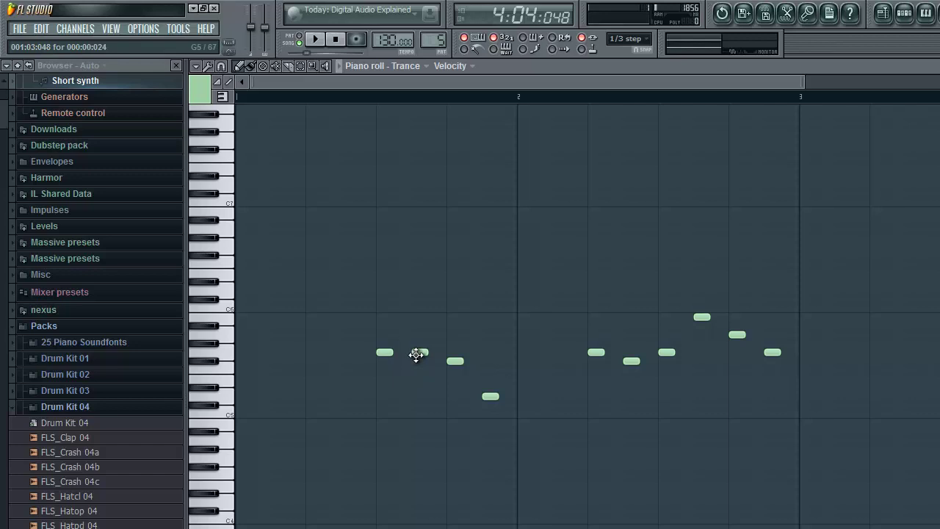
{"action": "left_click_drag", "start_coordinate": [384, 352], "coordinate": [308, 350]}
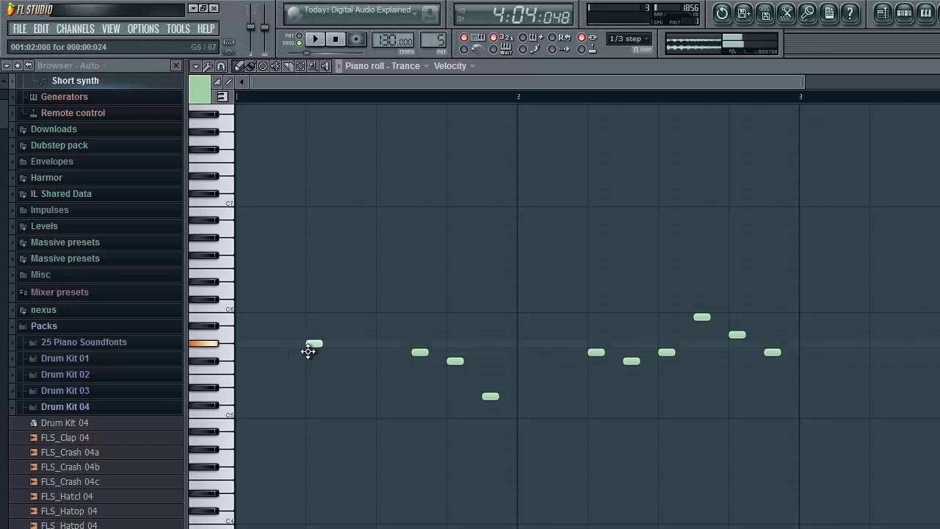
{"action": "left_click", "coordinate": [424, 355]}
{"action": "left_click_drag", "start_coordinate": [419, 352], "coordinate": [348, 352]}
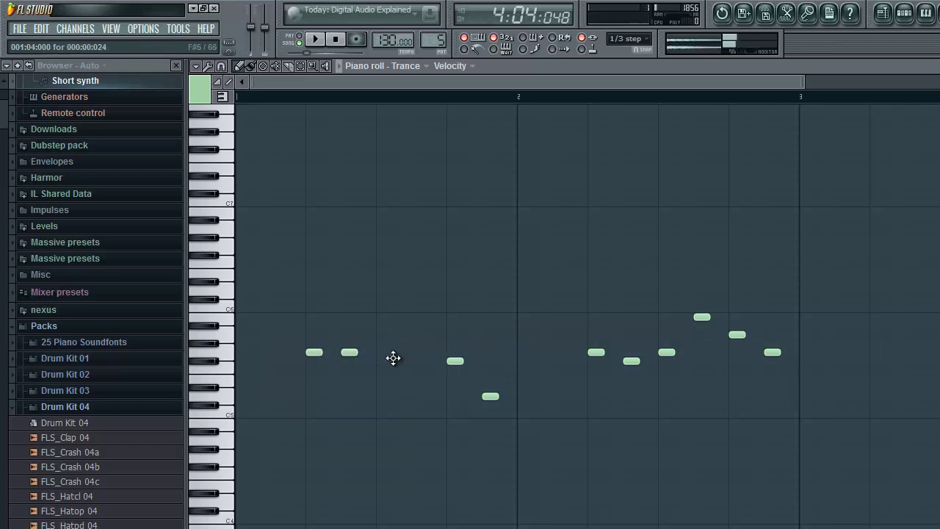
{"action": "left_click_drag", "start_coordinate": [455, 360], "coordinate": [384, 361]}
{"action": "left_click_drag", "start_coordinate": [487, 393], "coordinate": [436, 395]}
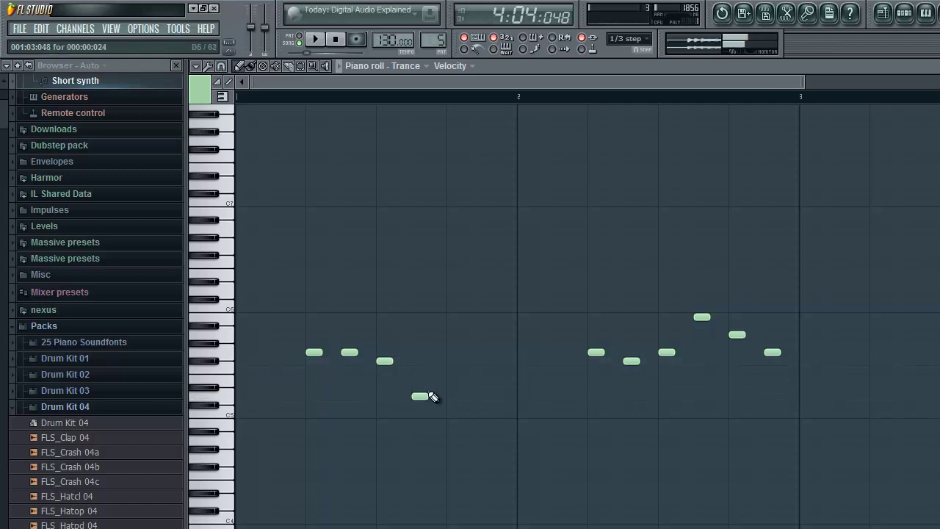
- Add E5, F#5, A5 and F#5 notes on consecutive sixteenths directly after the D5 note in bar 1
{"action": "left_click", "coordinate": [433, 378]}
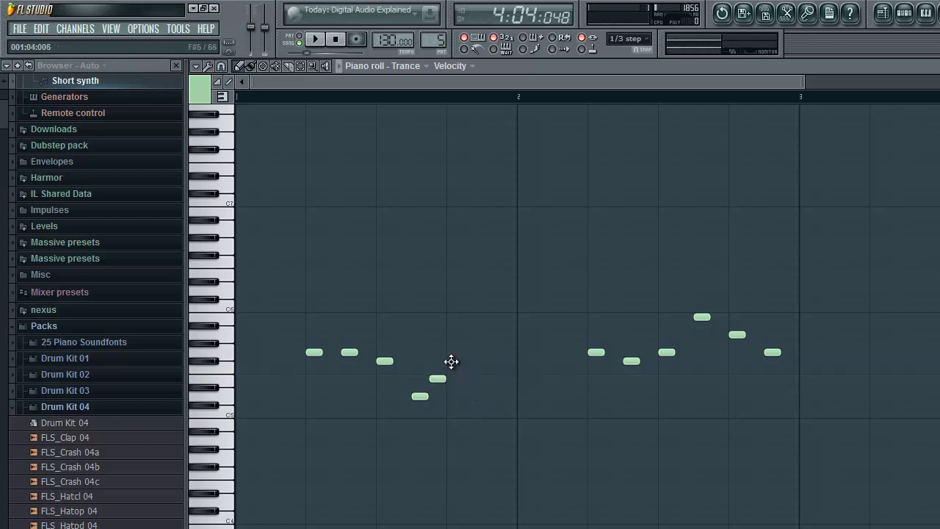
{"action": "left_click", "coordinate": [453, 360]}
{"action": "left_click", "coordinate": [472, 334]}
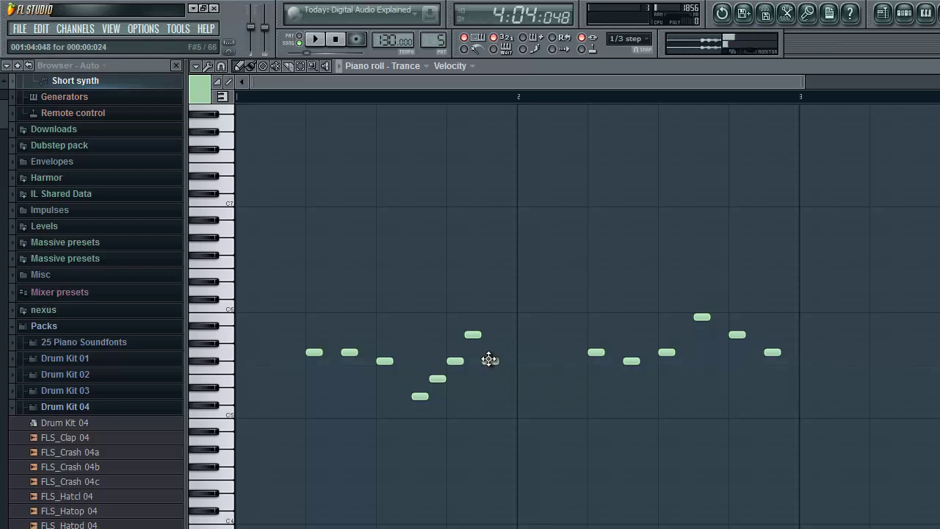
{"action": "left_click", "coordinate": [488, 359]}
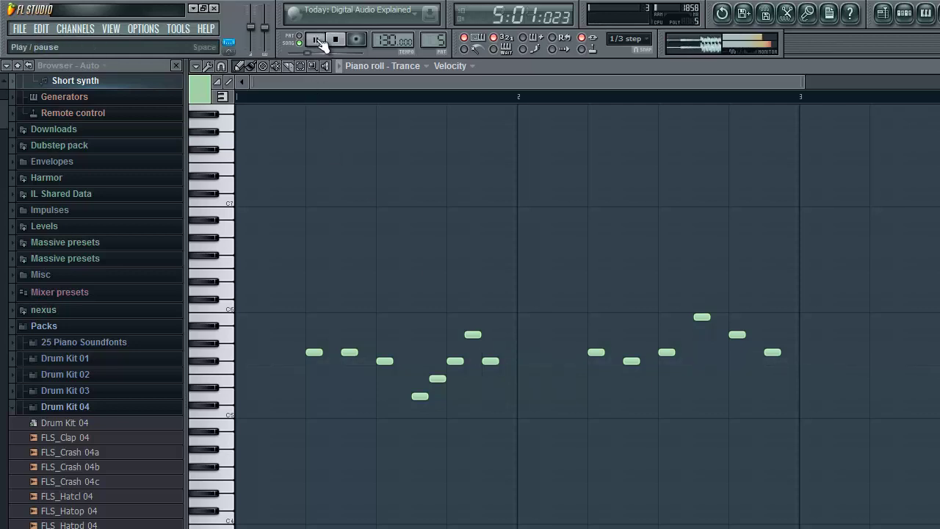
- Listen to the edited Short synth pattern, close its piano roll, and play the song from bar 5 to bar 16
{"action": "left_click", "coordinate": [318, 41]}
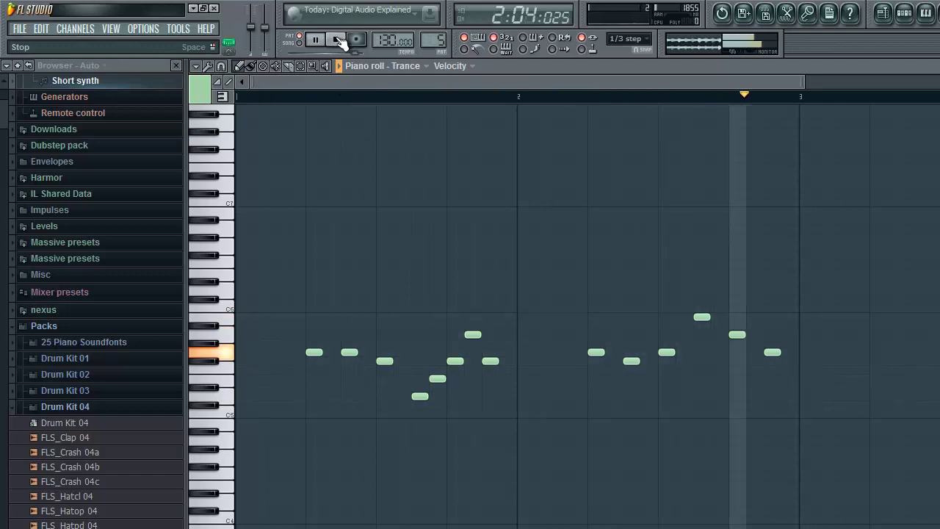
{"action": "left_click", "coordinate": [339, 40]}
{"action": "key", "text": "Escape"}
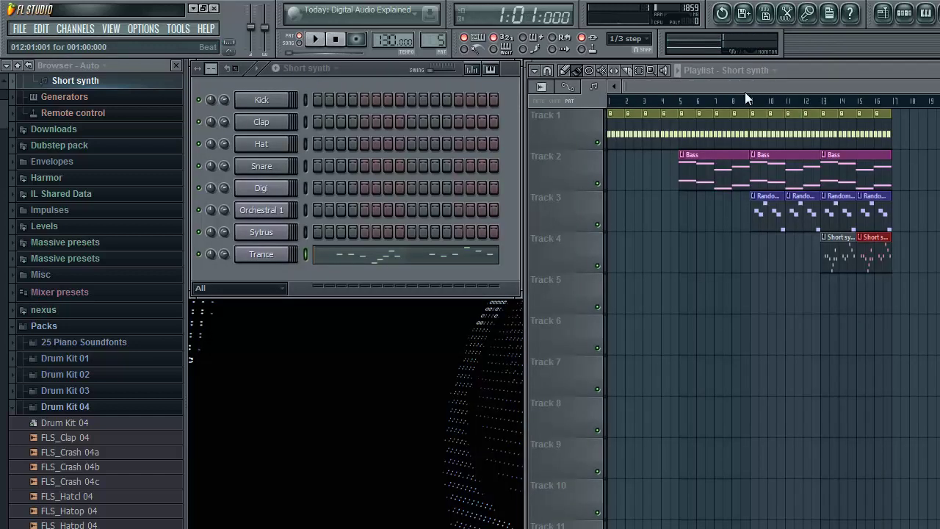
{"action": "left_click", "coordinate": [679, 100]}
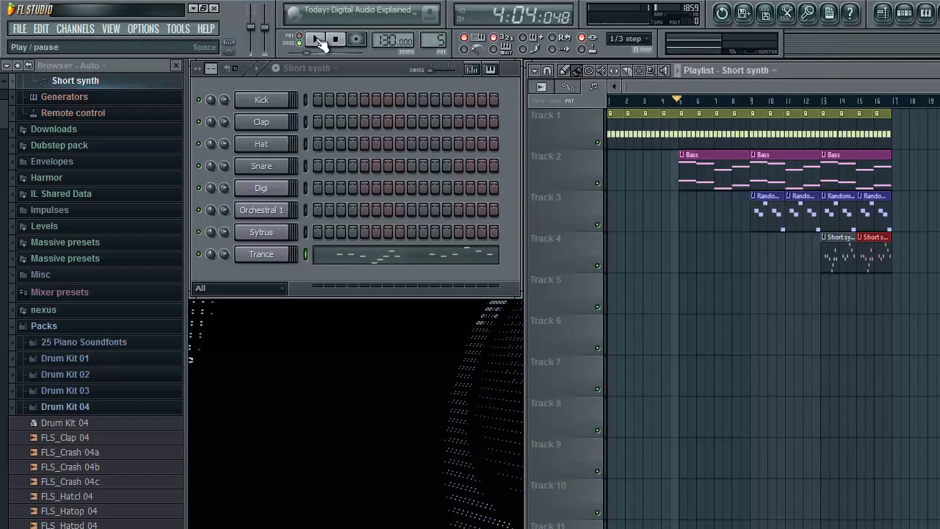
{"action": "left_click", "coordinate": [316, 41]}
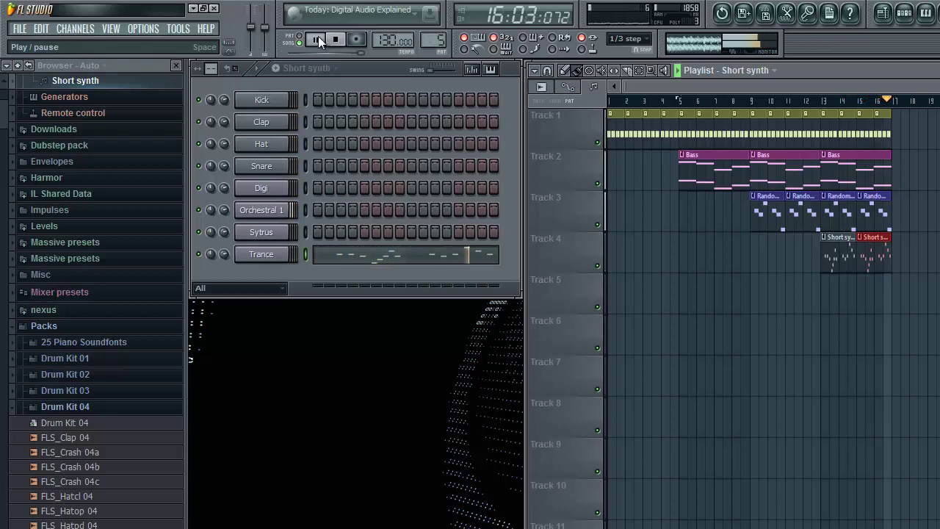
{"action": "left_click", "coordinate": [334, 39]}
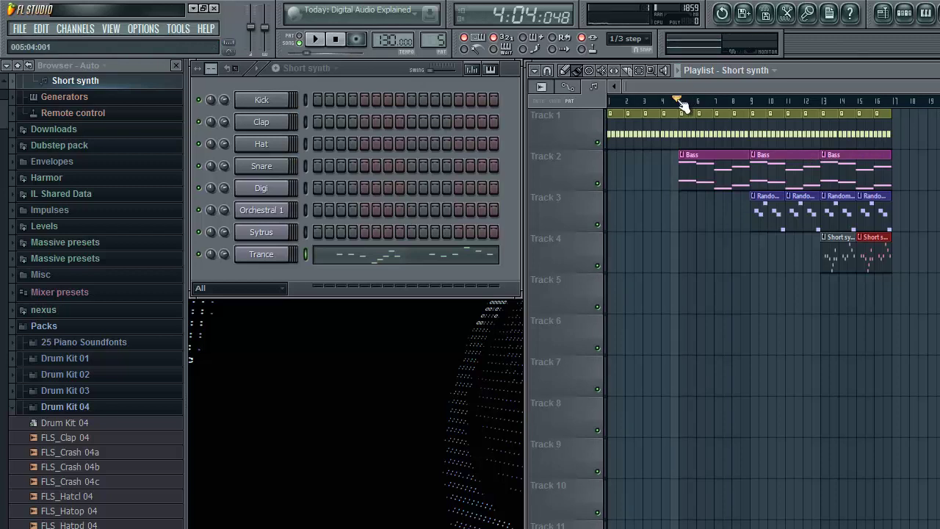
- Move the song position to the start of bar 13 and switch to the Melody pattern
{"action": "mouse_move", "coordinate": [879, 110]}
{"action": "left_mouse_down"}
{"action": "mouse_move", "coordinate": [819, 109]}
{"action": "mouse_move", "coordinate": [829, 100]}
{"action": "left_mouse_up"}
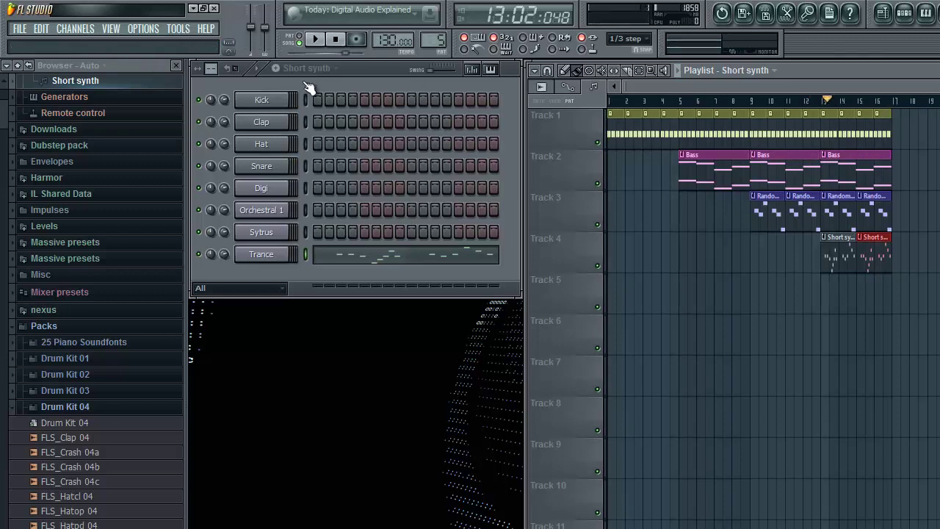
{"action": "left_click", "coordinate": [333, 68]}
{"action": "left_click", "coordinate": [302, 122]}
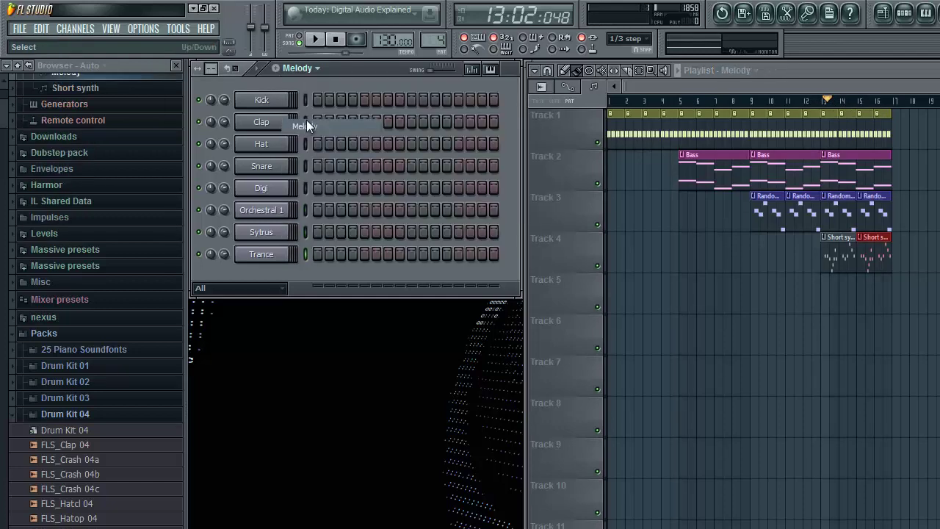
{"action": "left_click_drag", "start_coordinate": [4, 115], "coordinate": [3, 208]}
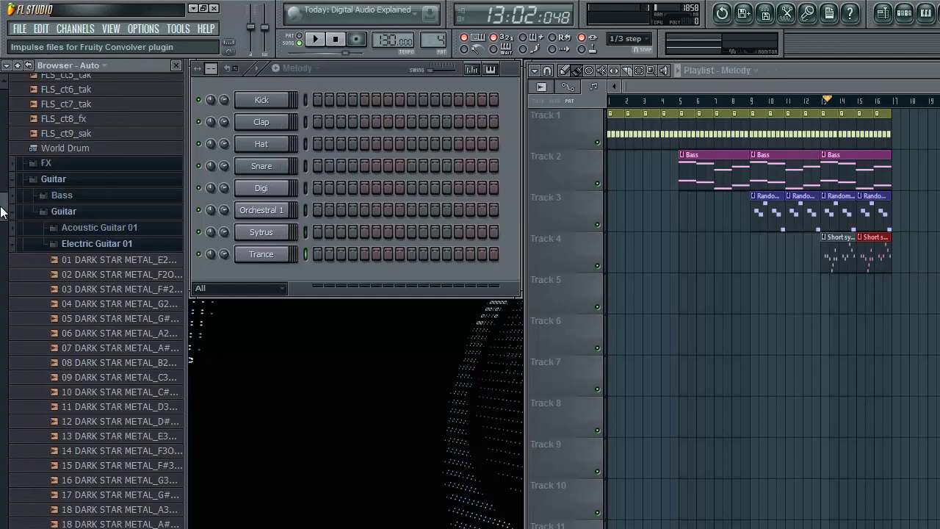
{"action": "scroll", "coordinate": [11, 108], "scroll_direction": "up", "scroll_amount": 15}
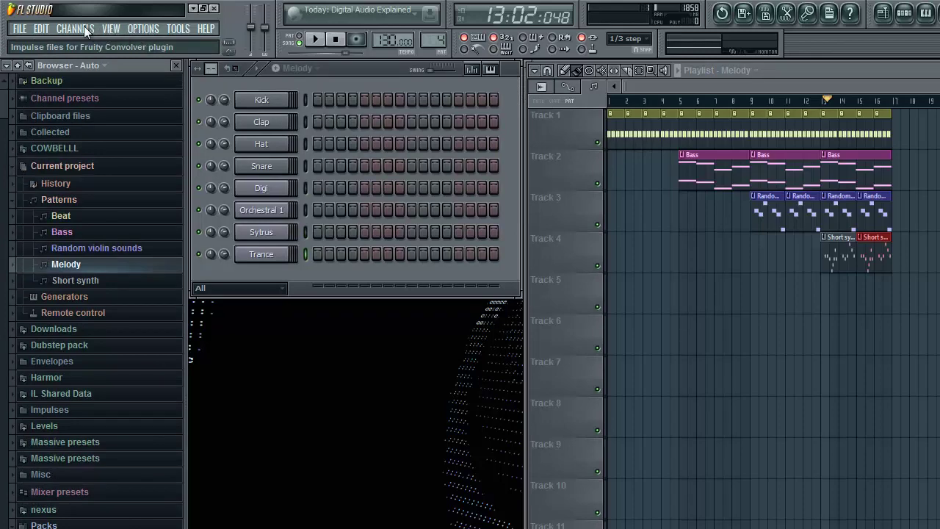
- Add an FL Keys channel to the project and move its plugin window clear of the channel list
{"action": "left_click", "coordinate": [84, 29]}
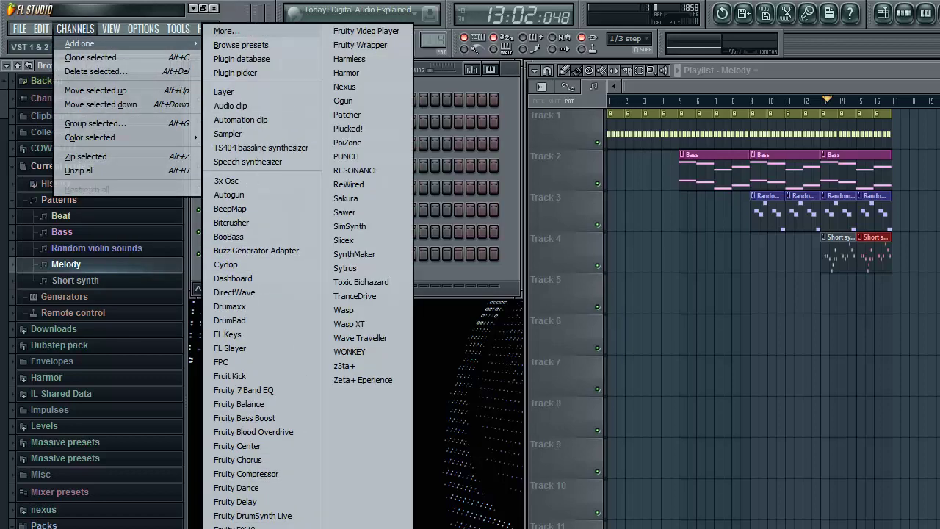
{"action": "left_click", "coordinate": [256, 334]}
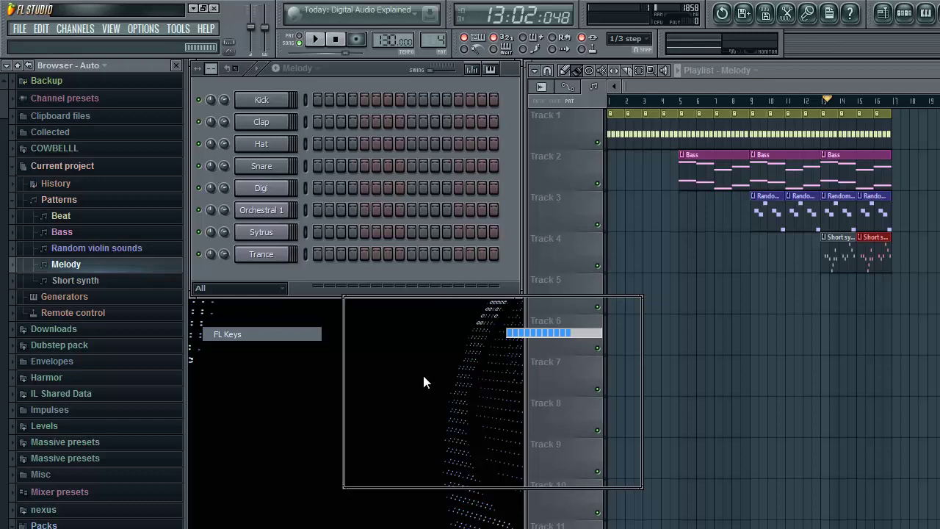
{"action": "left_click_drag", "start_coordinate": [589, 302], "coordinate": [486, 288]}
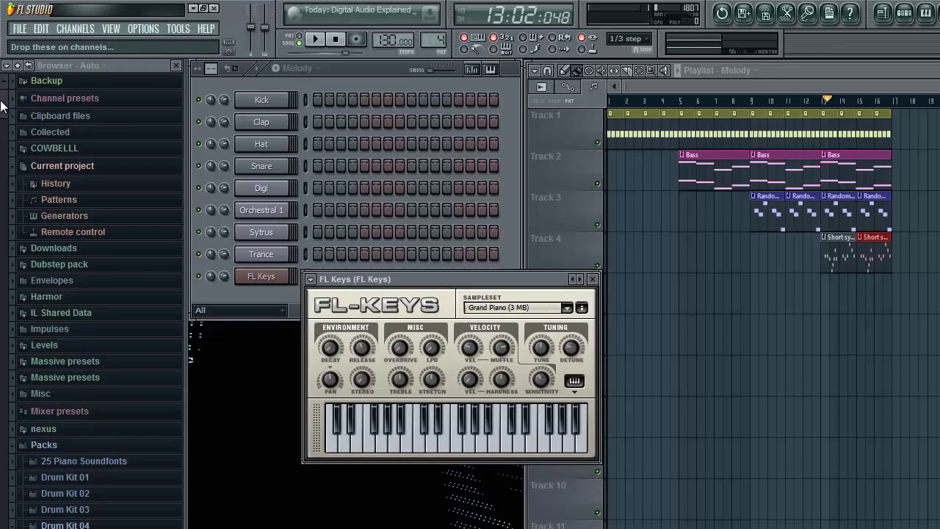
- Look through the piano sounds in the 25 Piano Soundfonts folder under Packs
{"action": "left_click_drag", "start_coordinate": [2, 100], "coordinate": [4, 80]}
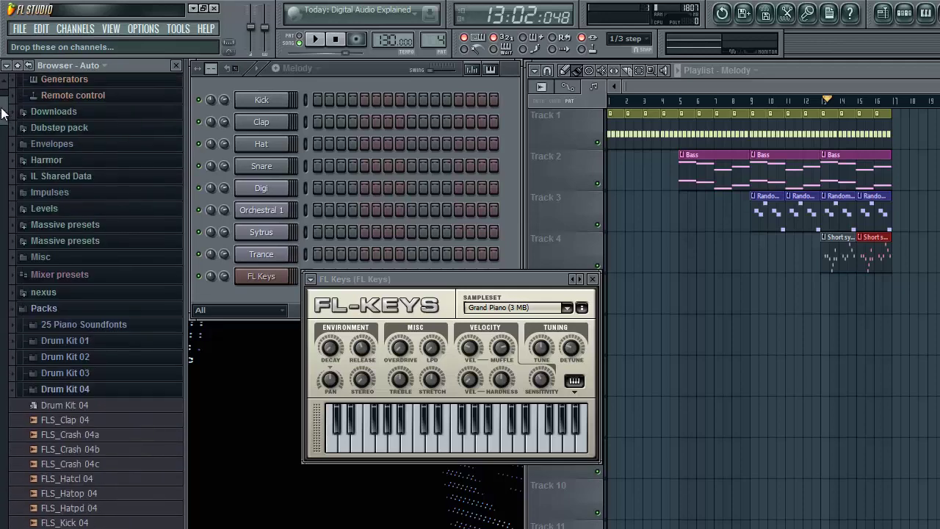
{"action": "left_click", "coordinate": [96, 334]}
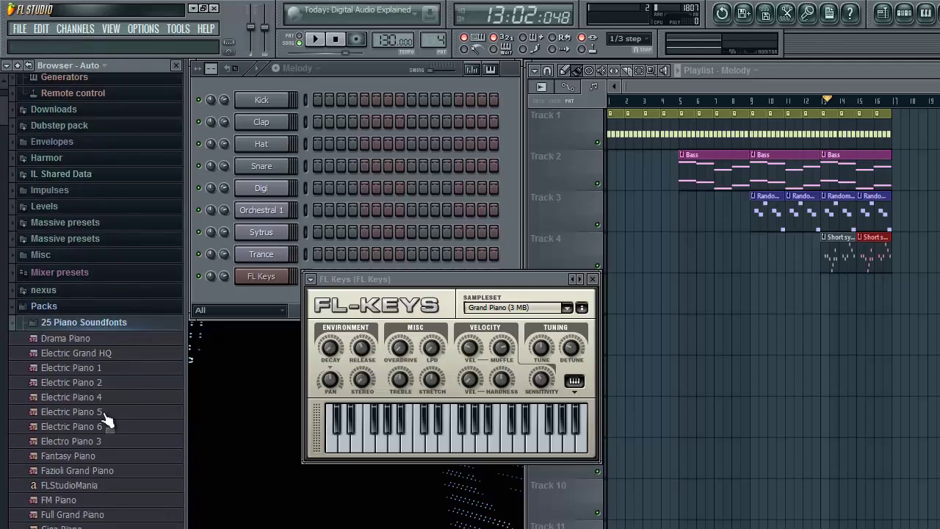
{"action": "left_click", "coordinate": [102, 328]}
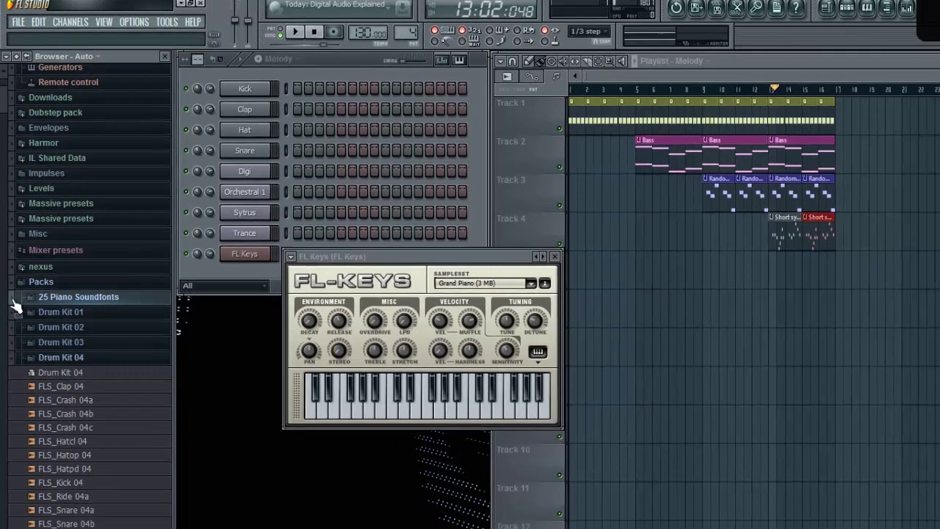
{"action": "left_click", "coordinate": [15, 327]}
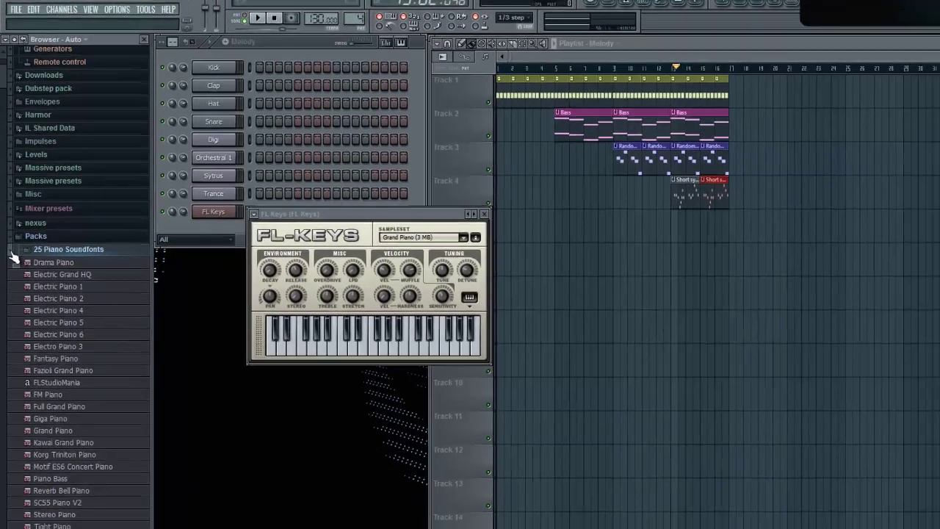
{"action": "left_click", "coordinate": [14, 327]}
- Reposition the FL Keys window, audition its Grand Piano sound with repeated C5 notes, and check the available sample sets
{"action": "left_click_drag", "start_coordinate": [339, 196], "coordinate": [290, 233]}
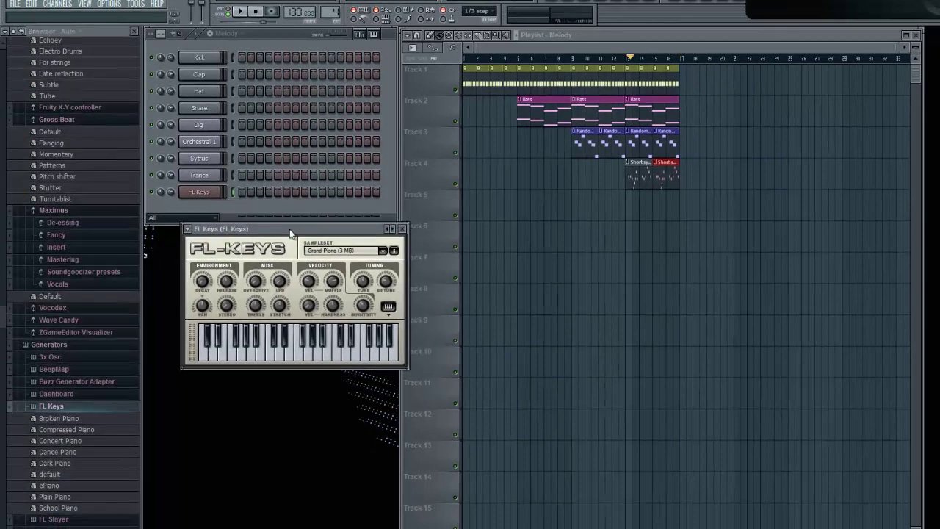
{"action": "key", "text": "z"}
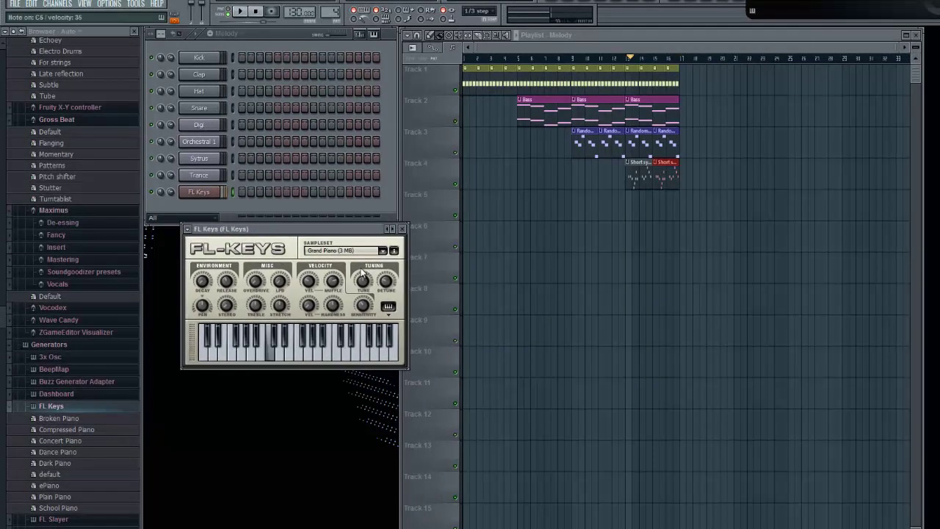
{"action": "key", "text": "z"}
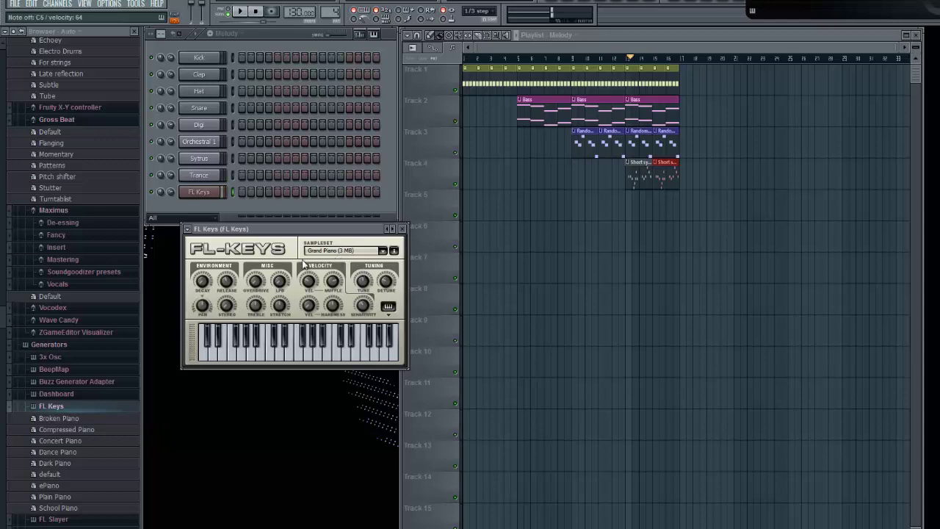
{"action": "key", "text": "z"}
{"action": "key", "text": "z"}
{"action": "key", "text": "z"}
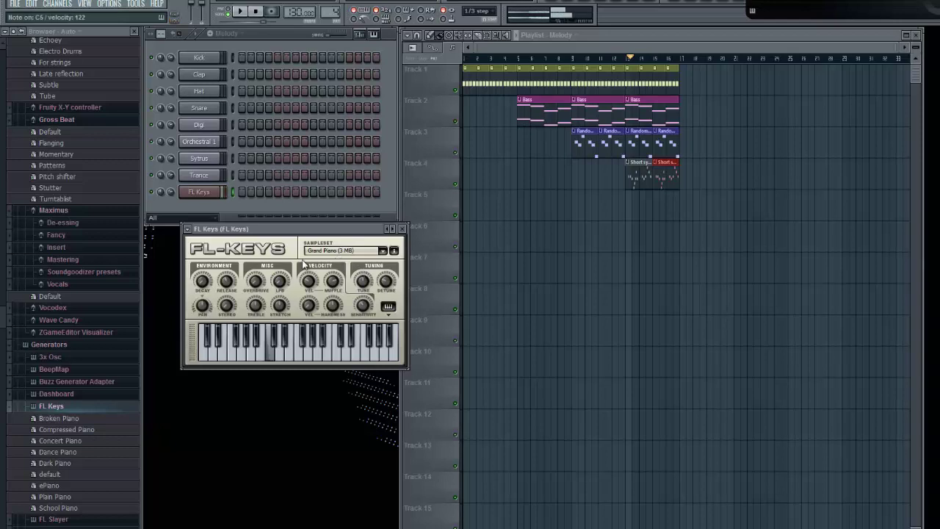
{"action": "key", "text": "z"}
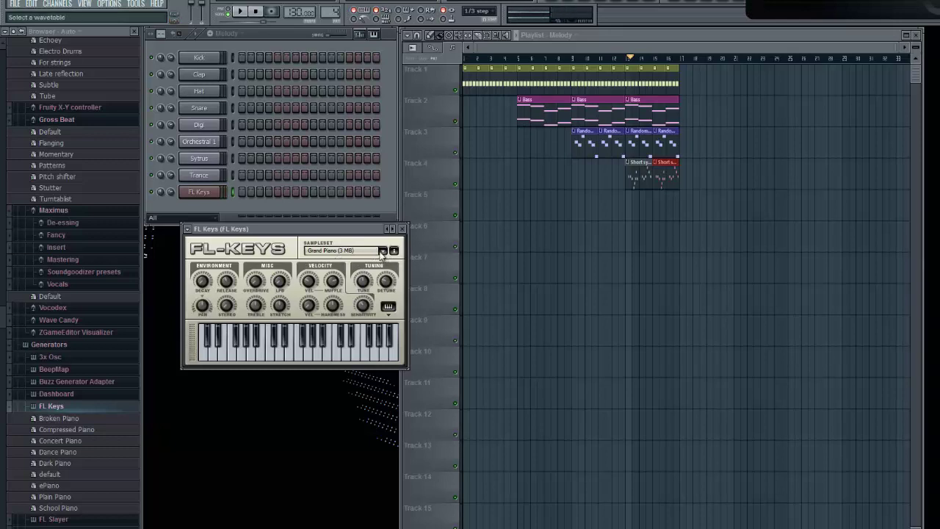
{"action": "left_click", "coordinate": [381, 251]}
{"action": "left_click", "coordinate": [270, 218]}
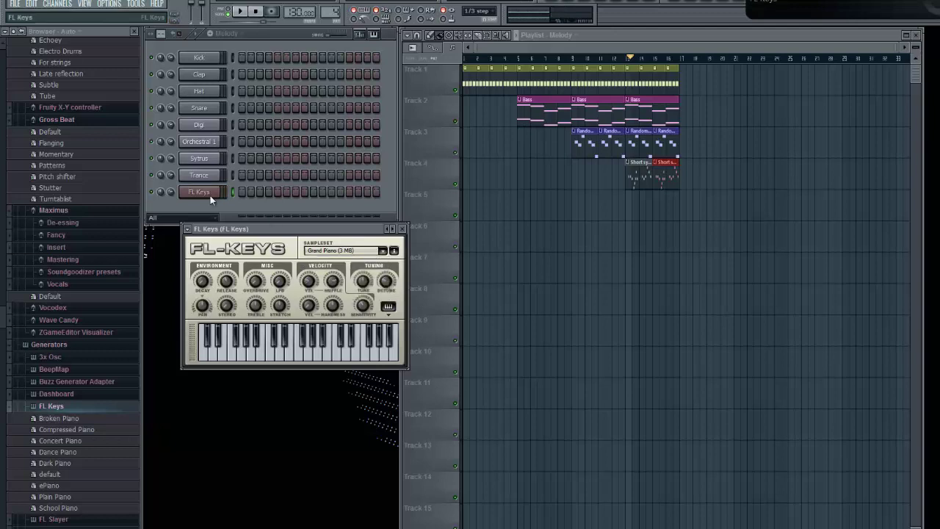
- Open the FL Keys piano roll and enter one-beat D5 and G4 notes together at the start of bar 1
{"action": "right_click", "coordinate": [210, 196]}
{"action": "left_click", "coordinate": [242, 201]}
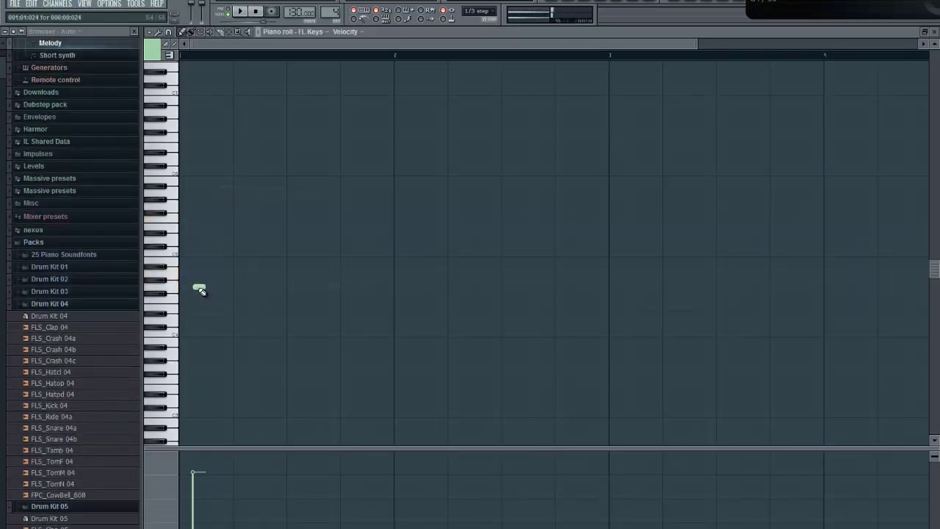
{"action": "right_click", "coordinate": [199, 288]}
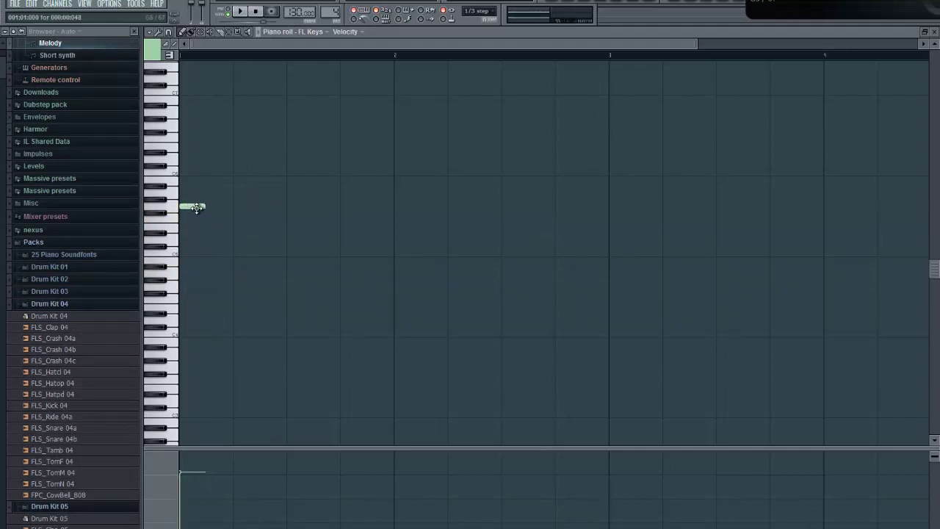
{"action": "left_click_drag", "start_coordinate": [195, 207], "coordinate": [194, 233]}
{"action": "left_click_drag", "start_coordinate": [206, 240], "coordinate": [233, 238]}
{"action": "left_click", "coordinate": [185, 287]}
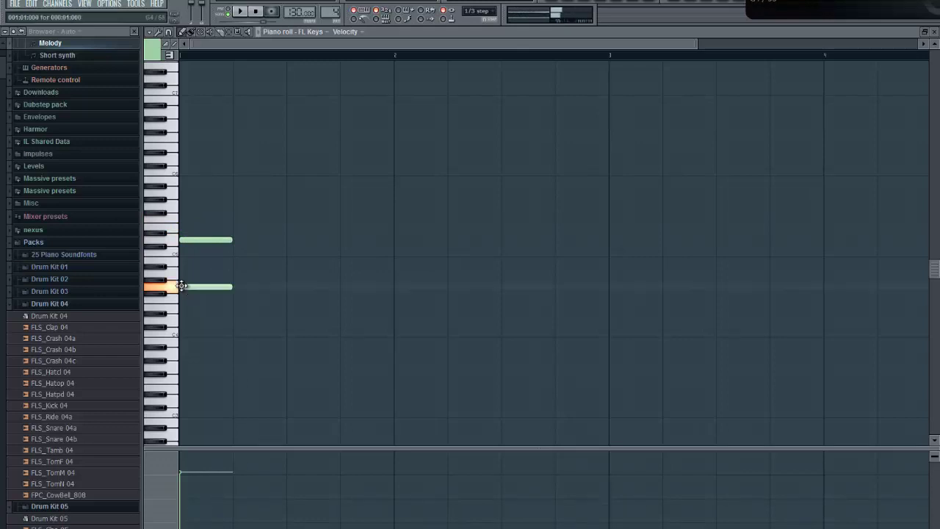
- Add half-beat C#5 and B4 notes over a one-beat D4 on beat 2, and sixteenth A#4 and G4 notes on beat 3
{"action": "left_click", "coordinate": [236, 248]}
{"action": "left_click_drag", "start_coordinate": [284, 246], "coordinate": [252, 247]}
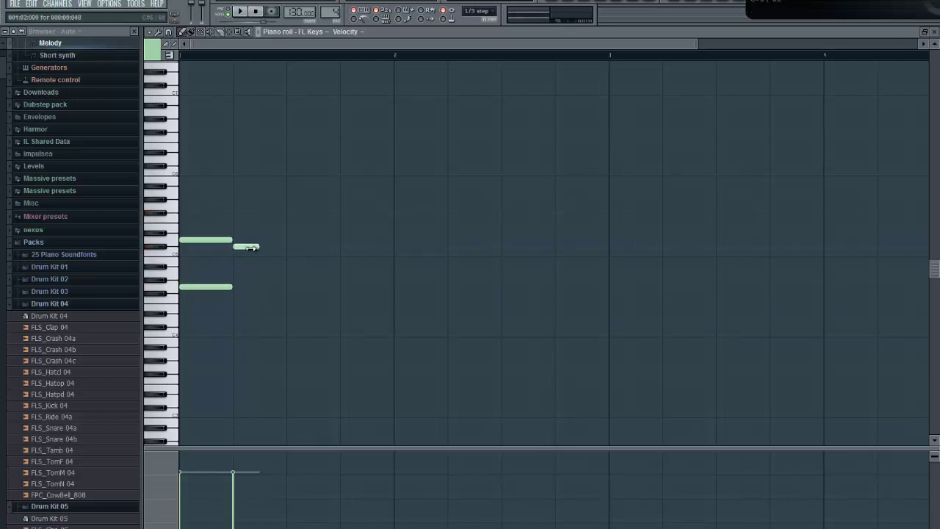
{"action": "left_click", "coordinate": [264, 259]}
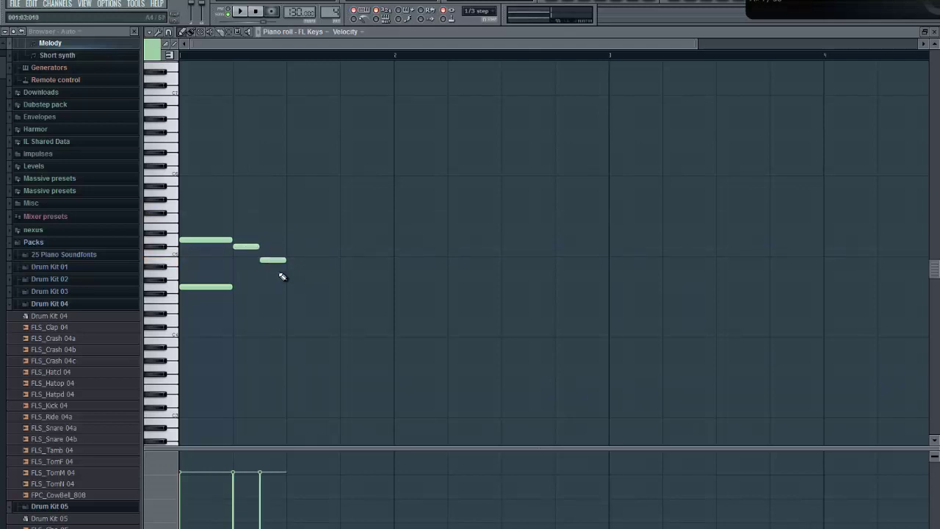
{"action": "left_click", "coordinate": [289, 266]}
{"action": "left_click_drag", "start_coordinate": [299, 266], "coordinate": [286, 266]}
{"action": "left_click", "coordinate": [301, 285]}
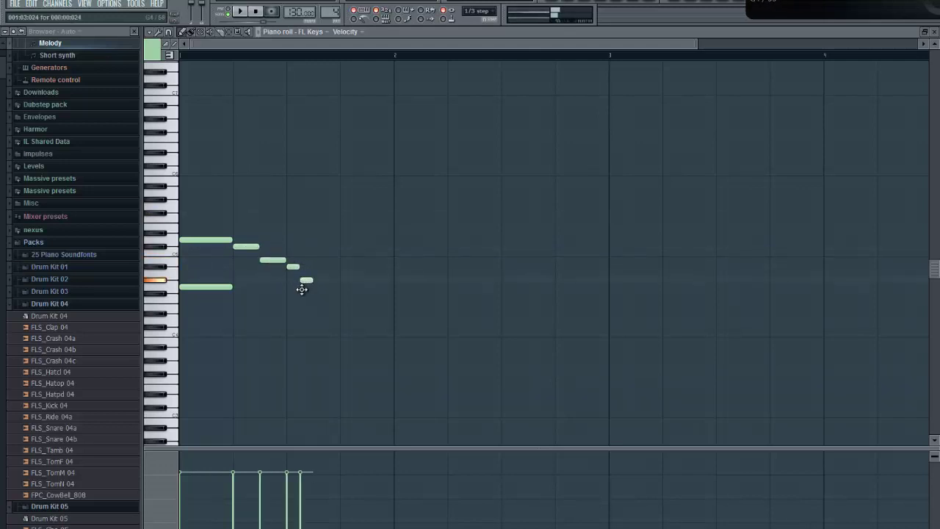
{"action": "left_click", "coordinate": [239, 320]}
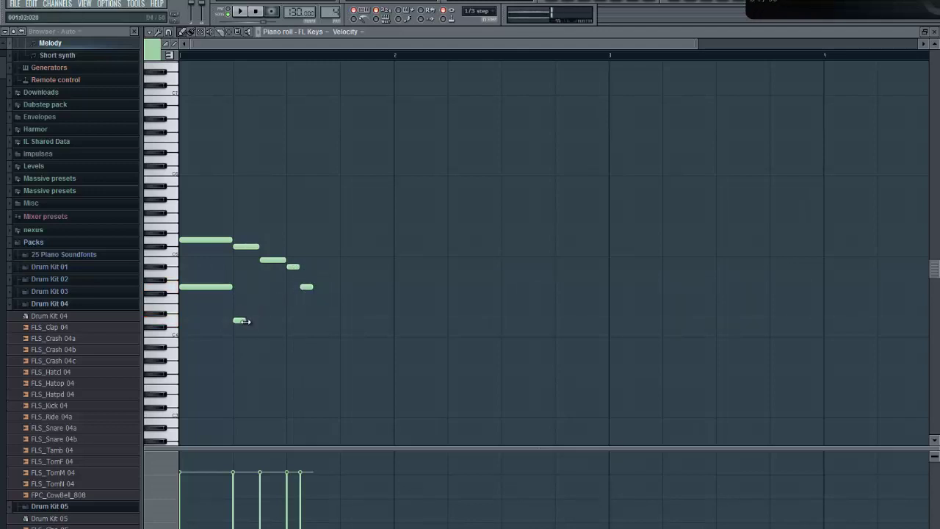
- Play the Melody pattern twice to hear the notes entered on the first three beats
{"action": "left_click", "coordinate": [240, 12]}
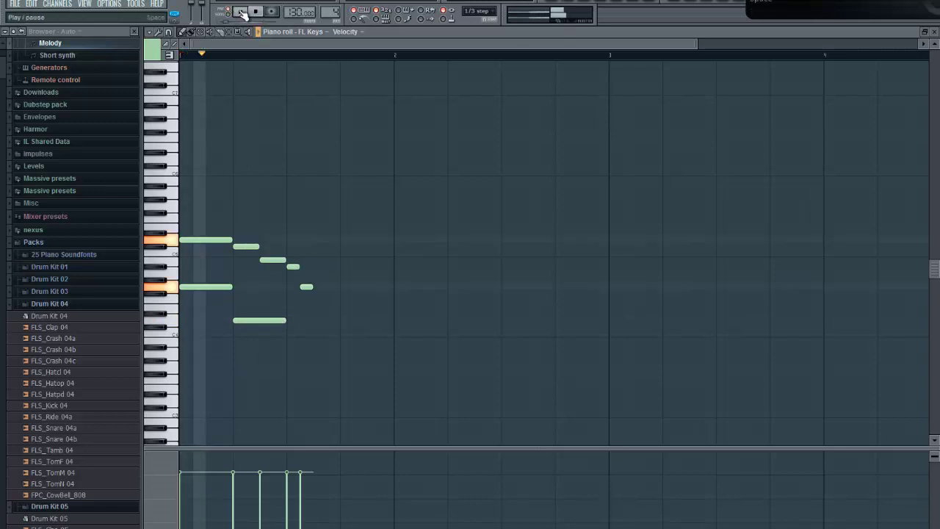
{"action": "key", "text": "space"}
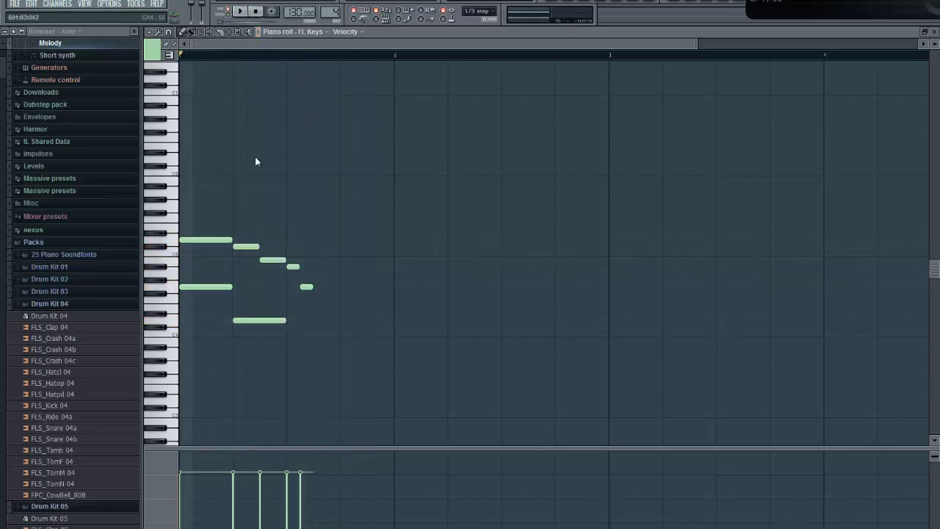
{"action": "left_click", "coordinate": [241, 12]}
{"action": "left_click", "coordinate": [260, 14]}
- On beat 3, raise the A#4 note to C#5, delete the short G4, and make C#5 and a new E4 one beat long
{"action": "left_click_drag", "start_coordinate": [292, 266], "coordinate": [291, 238]}
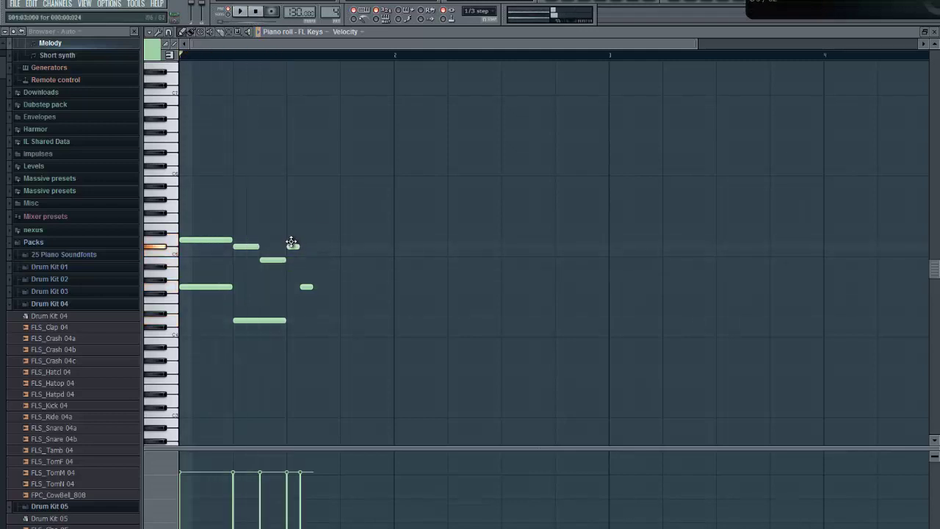
{"action": "right_click", "coordinate": [306, 286]}
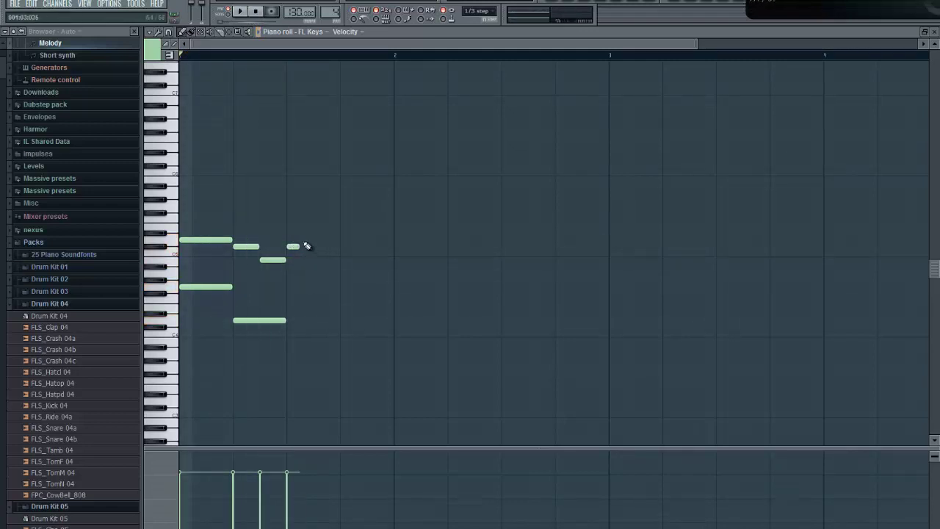
{"action": "left_click_drag", "start_coordinate": [299, 246], "coordinate": [313, 246]}
{"action": "left_click", "coordinate": [287, 307]}
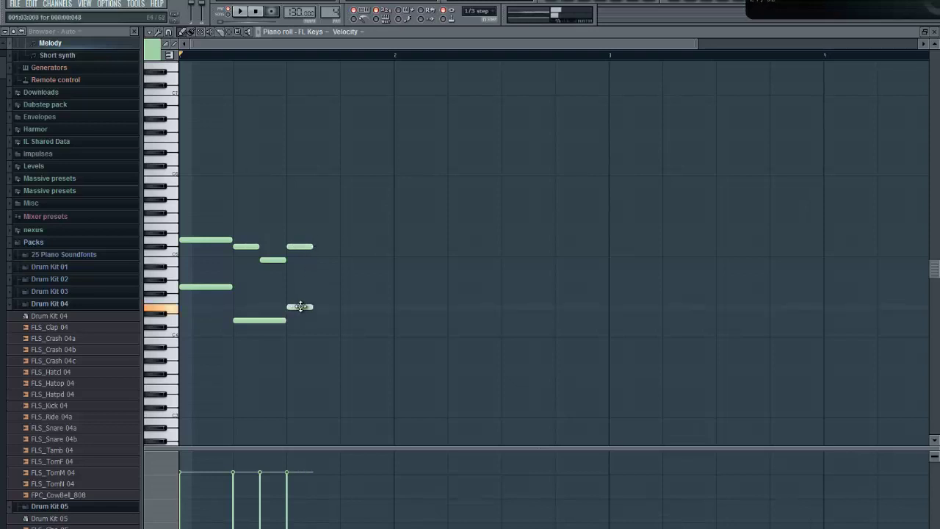
{"action": "left_click_drag", "start_coordinate": [308, 307], "coordinate": [340, 307]}
{"action": "left_click_drag", "start_coordinate": [312, 246], "coordinate": [356, 206]}
- Fill beat 4 with sixteenth G5 and F#5 notes, a half-beat D5, and a one-beat C#4 underneath, and play the bar
{"action": "left_click", "coordinate": [343, 247]}
{"action": "left_click", "coordinate": [359, 212]}
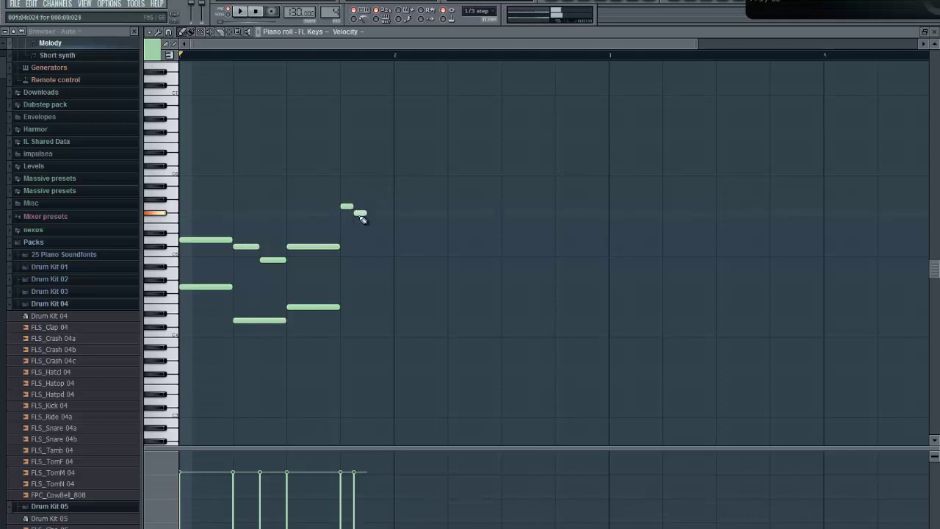
{"action": "double_click", "coordinate": [369, 241]}
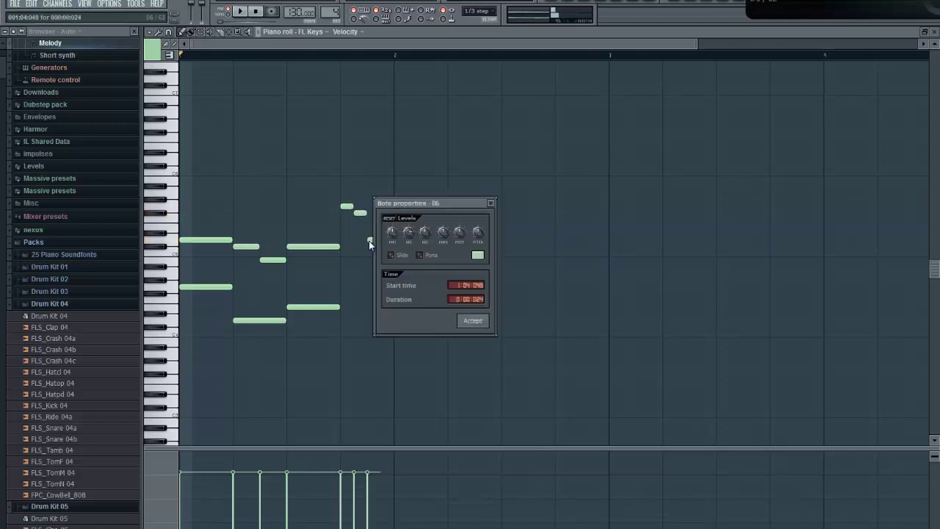
{"action": "left_click", "coordinate": [490, 210]}
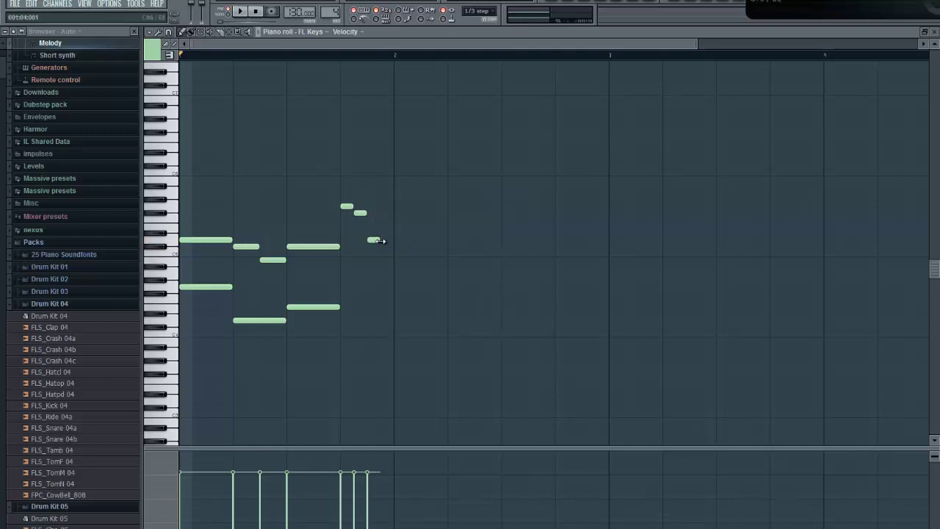
{"action": "left_click", "coordinate": [342, 326]}
{"action": "left_click_drag", "start_coordinate": [367, 326], "coordinate": [394, 327]}
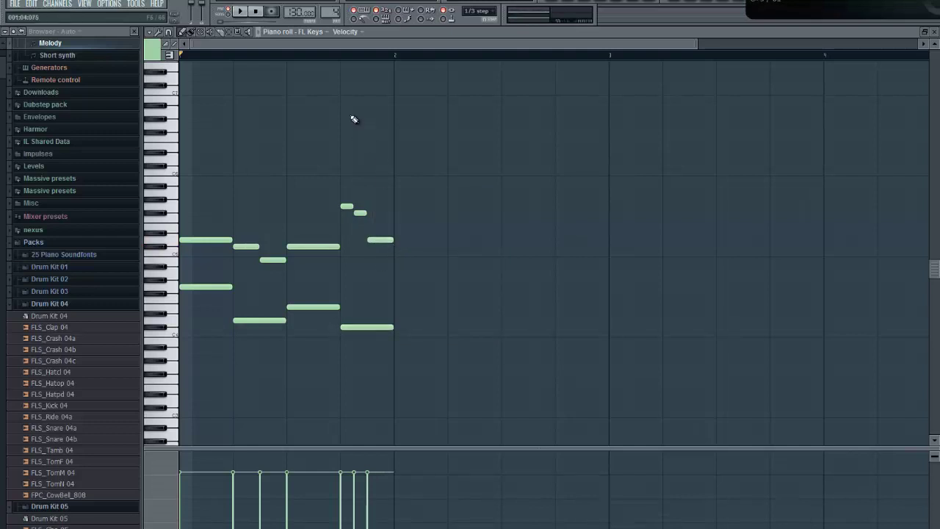
{"action": "left_click", "coordinate": [241, 12]}
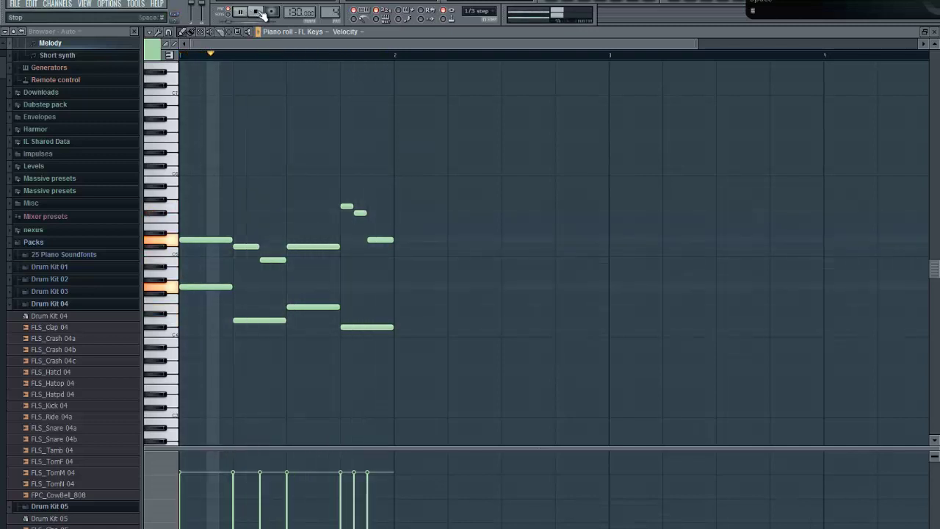
{"action": "left_click", "coordinate": [257, 12]}
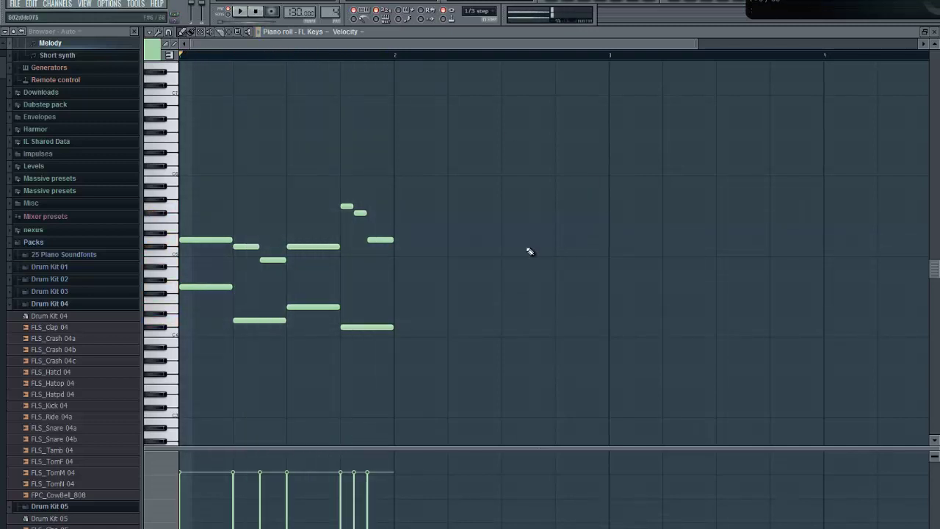
- Audition the individual notes on beat 4, raise the lowest one to D4, and replay the pattern
{"action": "left_click", "coordinate": [361, 327]}
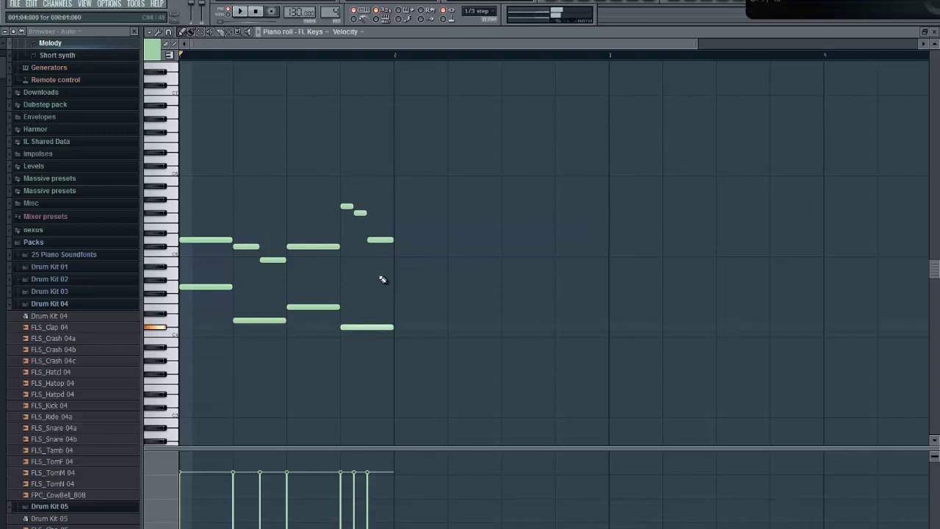
{"action": "left_click", "coordinate": [377, 239]}
{"action": "left_click", "coordinate": [360, 212]}
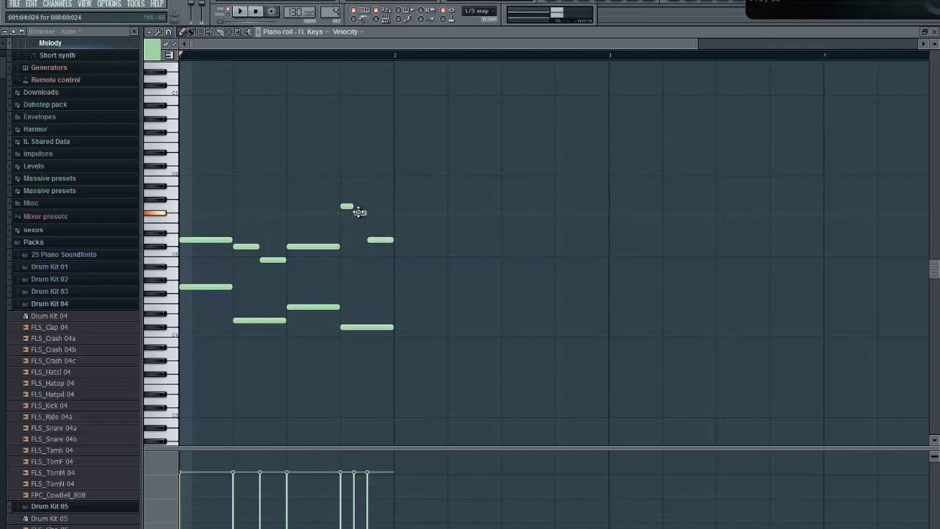
{"action": "left_click", "coordinate": [347, 205]}
{"action": "left_click", "coordinate": [357, 328]}
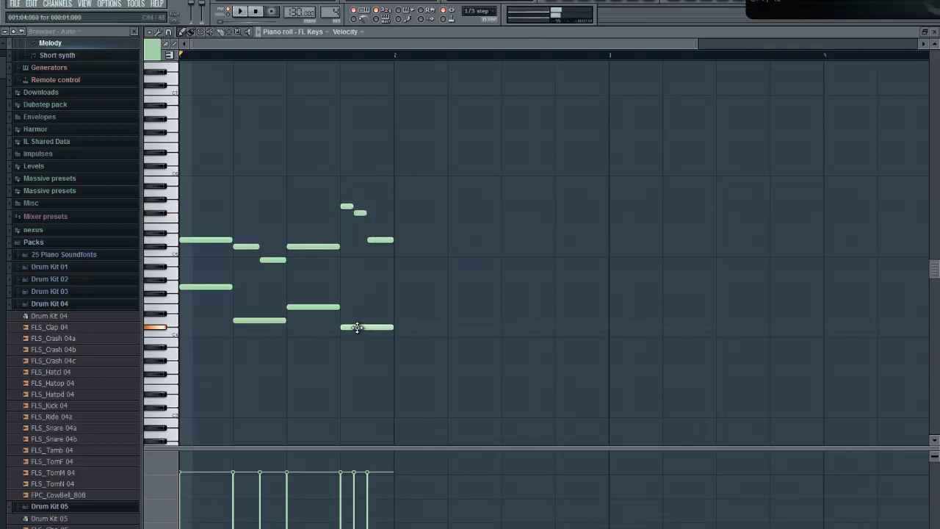
{"action": "left_click_drag", "start_coordinate": [357, 328], "coordinate": [342, 308]}
{"action": "left_click", "coordinate": [240, 13]}
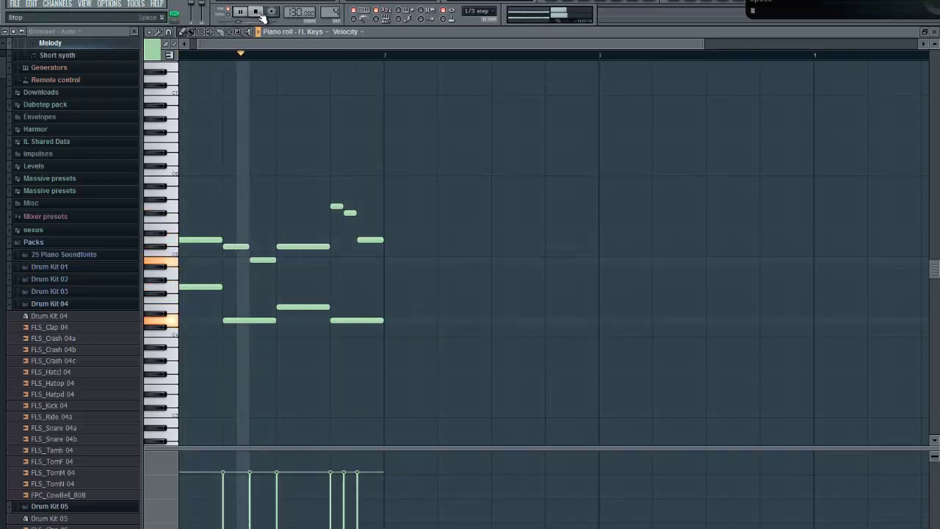
- Stop playback and enter one-beat note pairs F#6/D6, E6/C#6 and D6/B5 on the first three beats of bar 2
{"action": "left_click", "coordinate": [257, 12]}
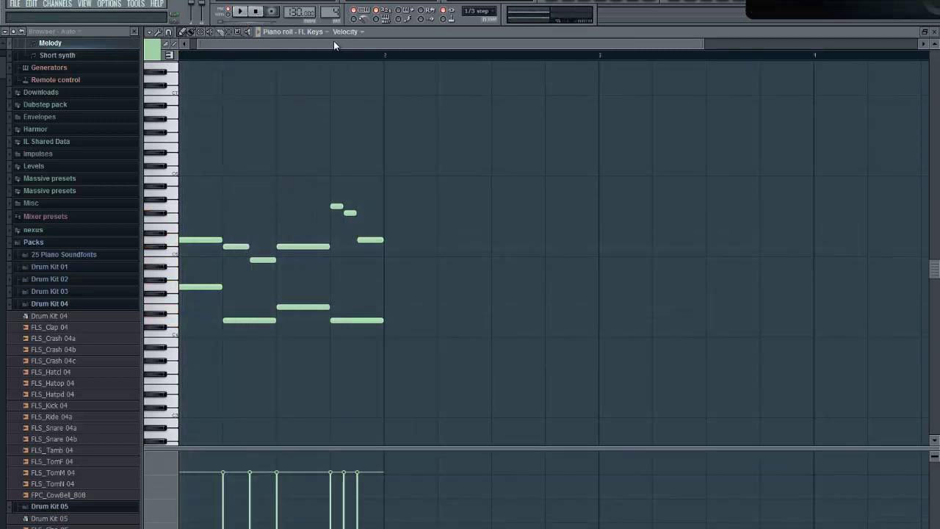
{"action": "left_click_drag", "start_coordinate": [333, 41], "coordinate": [221, 46]}
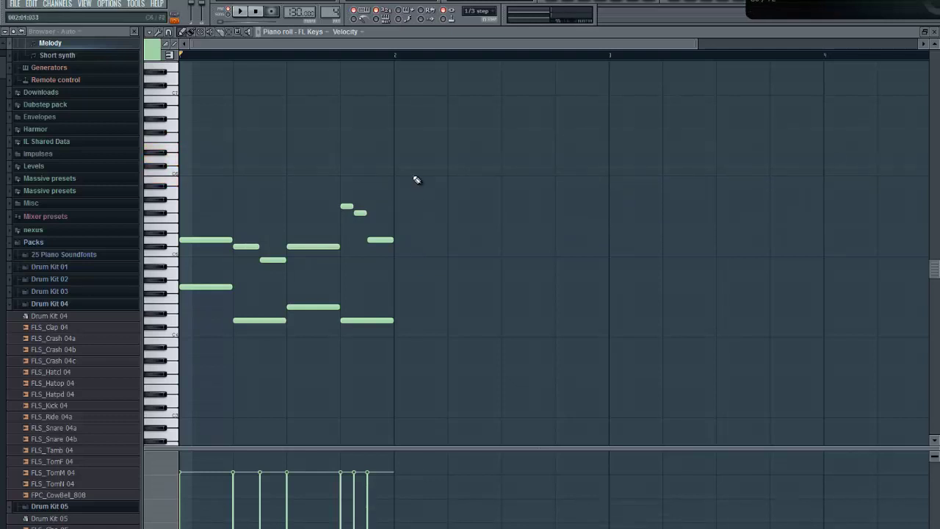
{"action": "left_click", "coordinate": [394, 132]}
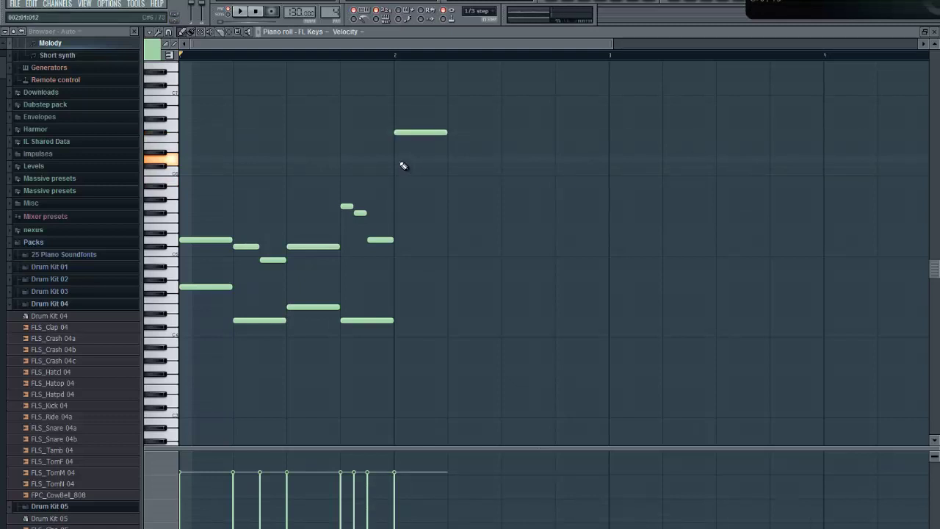
{"action": "left_click", "coordinate": [399, 158]}
{"action": "left_click", "coordinate": [449, 145]}
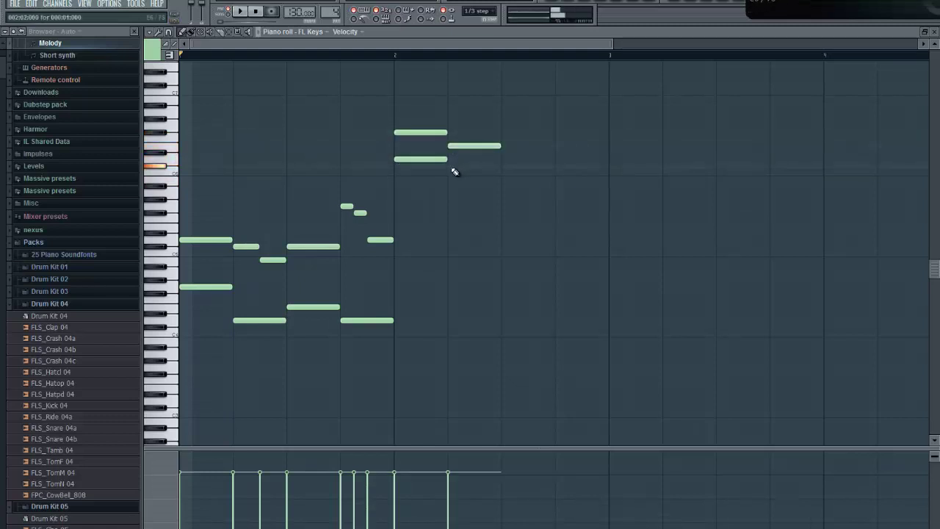
{"action": "left_click", "coordinate": [449, 165]}
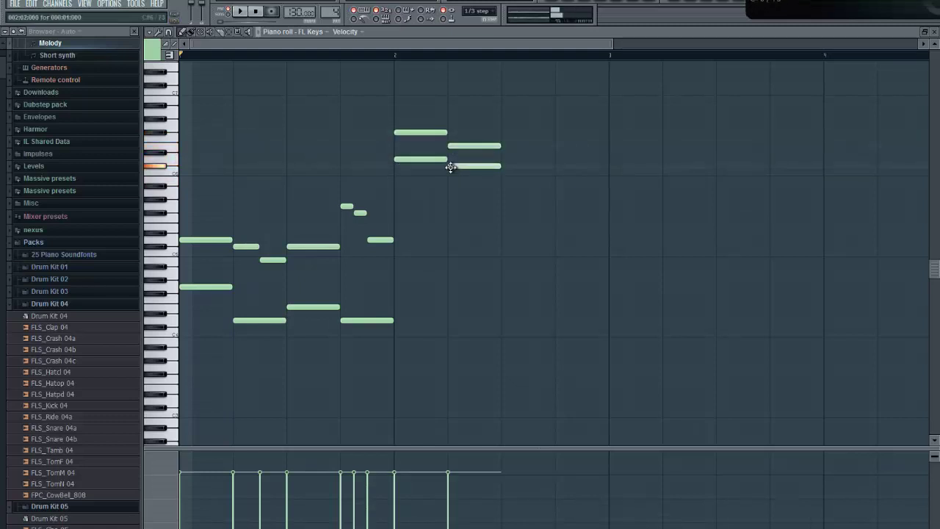
{"action": "left_click", "coordinate": [505, 159]}
{"action": "left_click", "coordinate": [502, 180]}
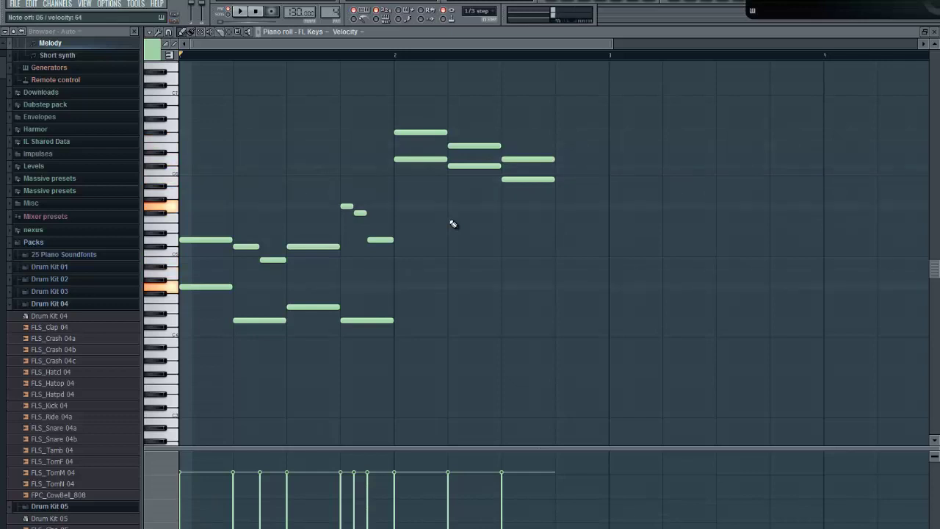
- Under bar 2's first three beats, add one-beat B5/B4, A5/A4 and G5/G4 note pairs
{"action": "left_click", "coordinate": [397, 179]}
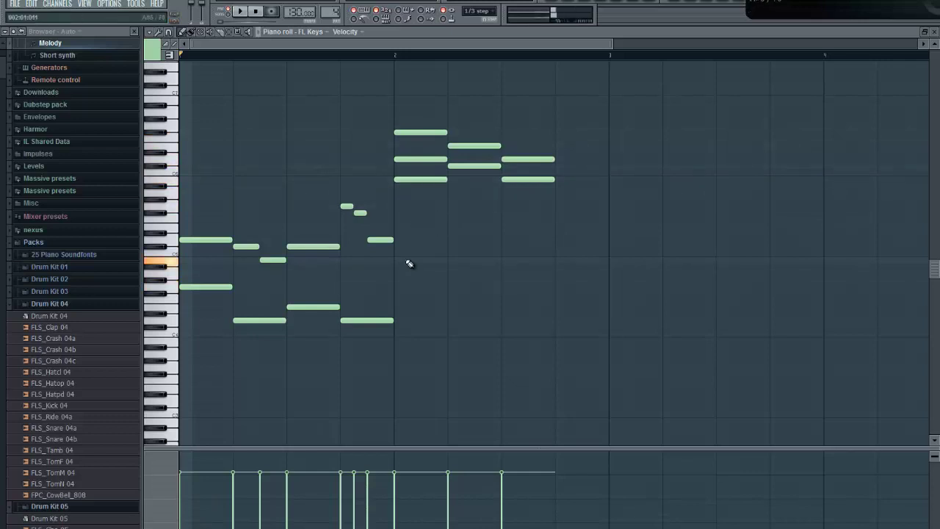
{"action": "left_click", "coordinate": [398, 259]}
{"action": "left_click", "coordinate": [470, 192]}
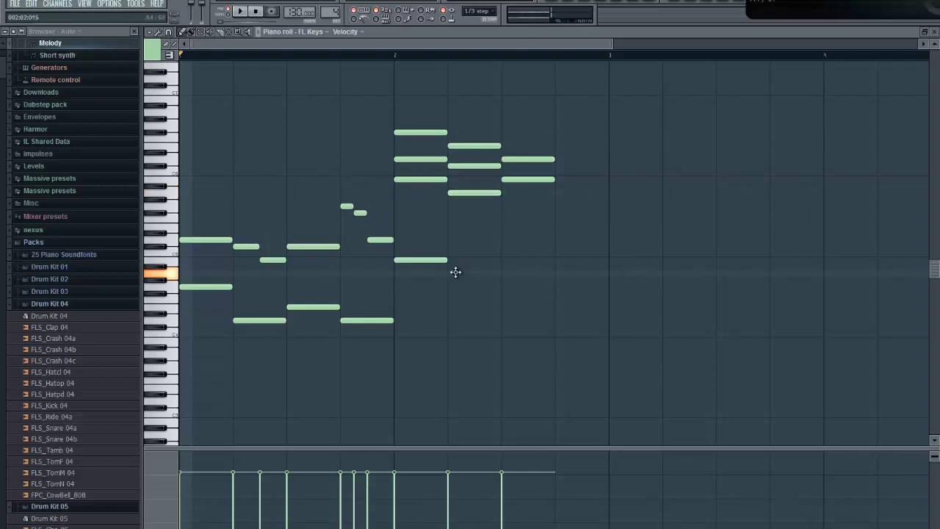
{"action": "left_click", "coordinate": [470, 273]}
{"action": "left_click_drag", "start_coordinate": [477, 273], "coordinate": [464, 273]}
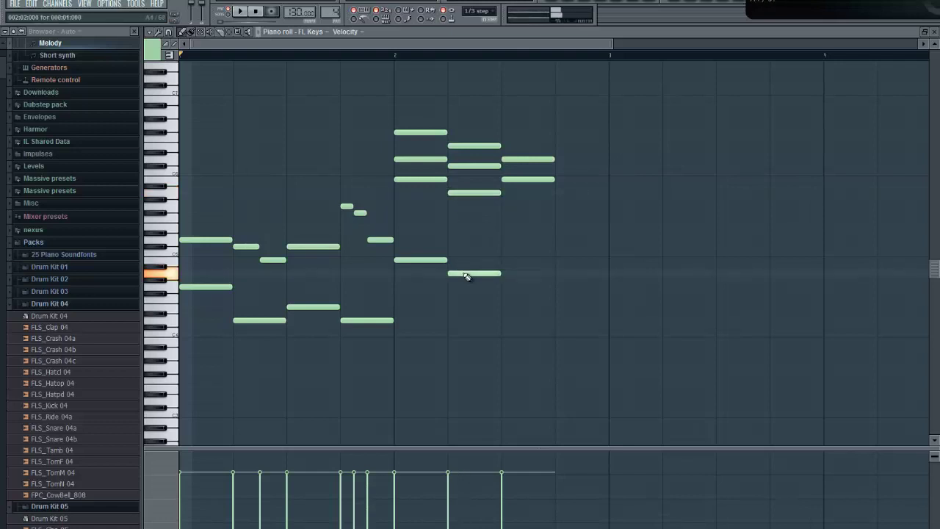
{"action": "left_click", "coordinate": [506, 206]}
{"action": "left_click", "coordinate": [503, 287]}
- Shift bar 2's two lower voices down an octave to B4/B3, A4/A3 and G4/G3, removing any stray copies
{"action": "left_click_drag", "start_coordinate": [551, 301], "coordinate": [410, 193]}
{"action": "left_click", "coordinate": [411, 187], "text": "ctrl"}
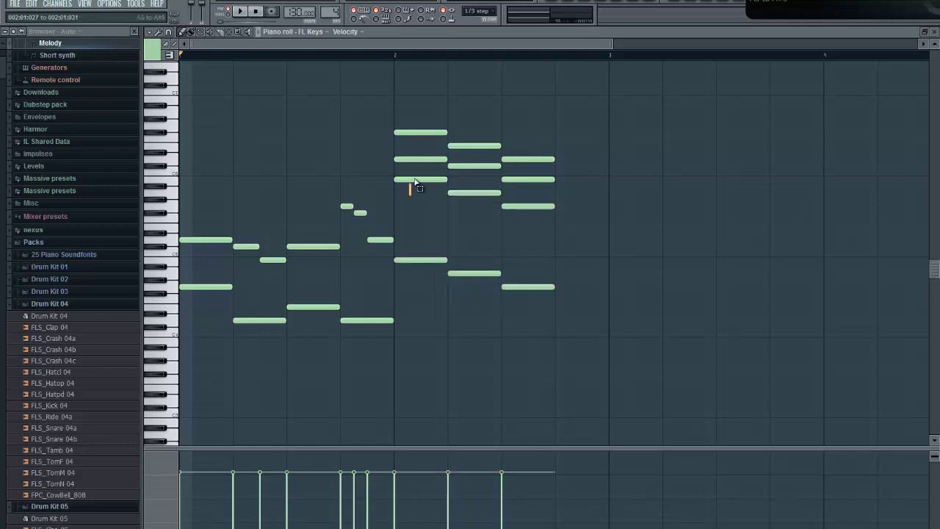
{"action": "left_click", "coordinate": [413, 180], "text": "ctrl"}
{"action": "left_click_drag", "start_coordinate": [423, 283], "coordinate": [560, 188]}
{"action": "left_click_drag", "start_coordinate": [557, 309], "coordinate": [499, 263]}
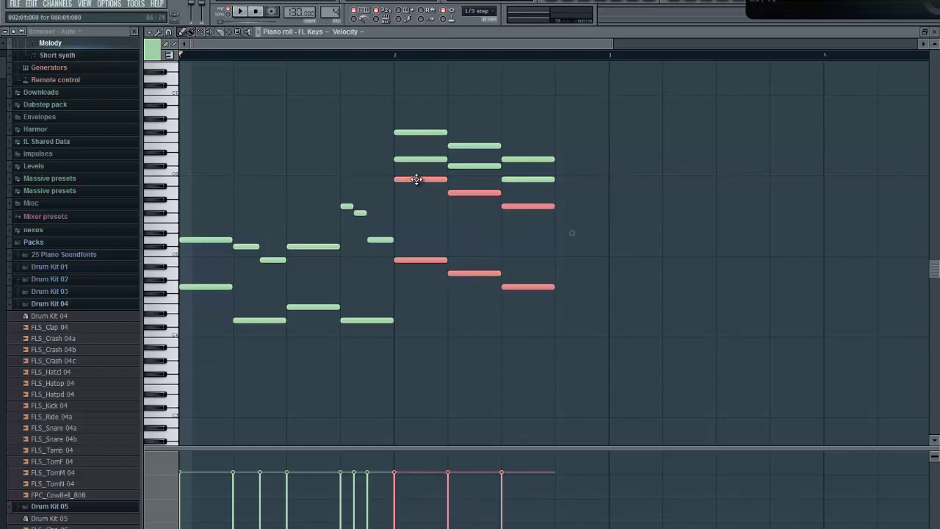
{"action": "left_click_drag", "start_coordinate": [416, 179], "coordinate": [403, 267]}
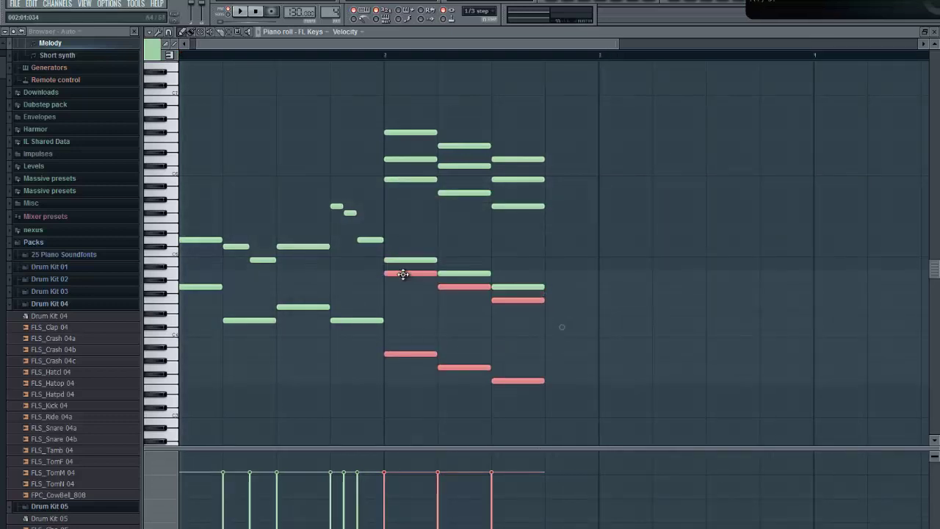
{"action": "key", "text": "Delete"}
{"action": "left_click_drag", "start_coordinate": [536, 310], "coordinate": [413, 259]}
{"action": "left_click", "coordinate": [409, 260], "text": "ctrl"}
{"action": "left_click", "coordinate": [413, 180], "text": "ctrl"}
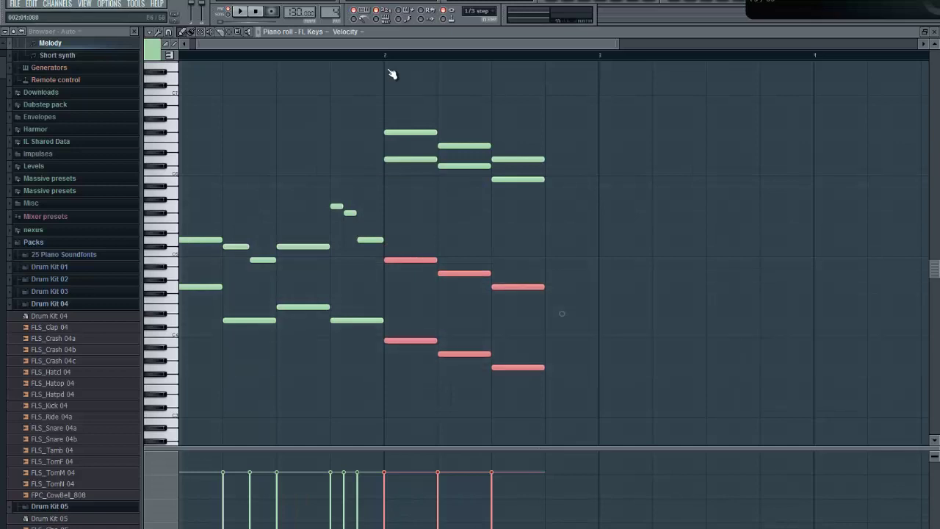
- On beat 4 of bar 2, enter half-beat note pairs D6/B5 and E6/C#6
{"action": "scroll", "coordinate": [596, 218], "scroll_direction": "down", "scroll_amount": 3}
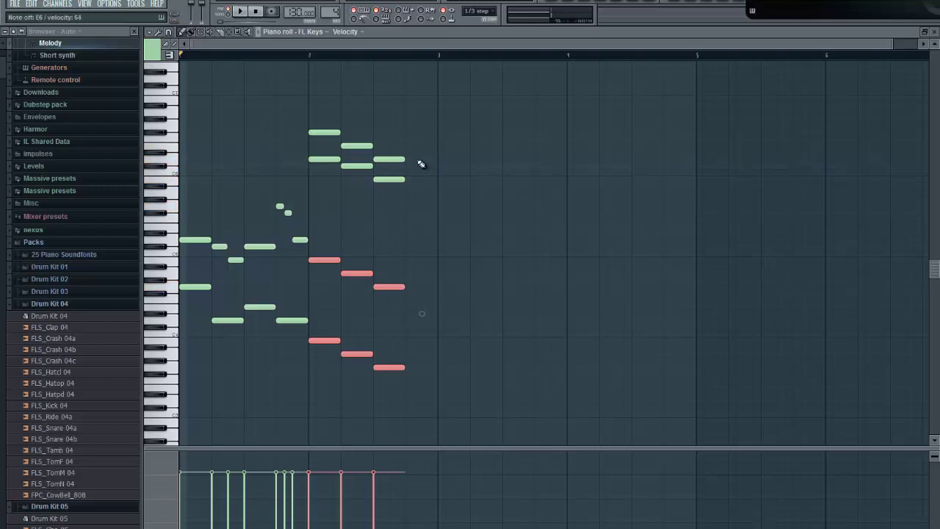
{"action": "left_click", "coordinate": [415, 159]}
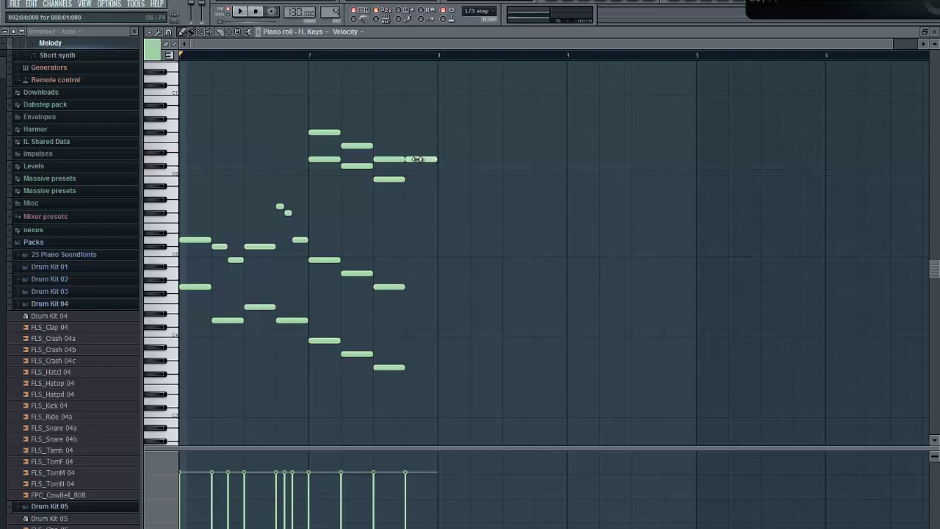
{"action": "left_click_drag", "start_coordinate": [417, 158], "coordinate": [423, 146]}
{"action": "left_click", "coordinate": [410, 179]}
{"action": "left_click", "coordinate": [423, 152]}
{"action": "left_click", "coordinate": [423, 165]}
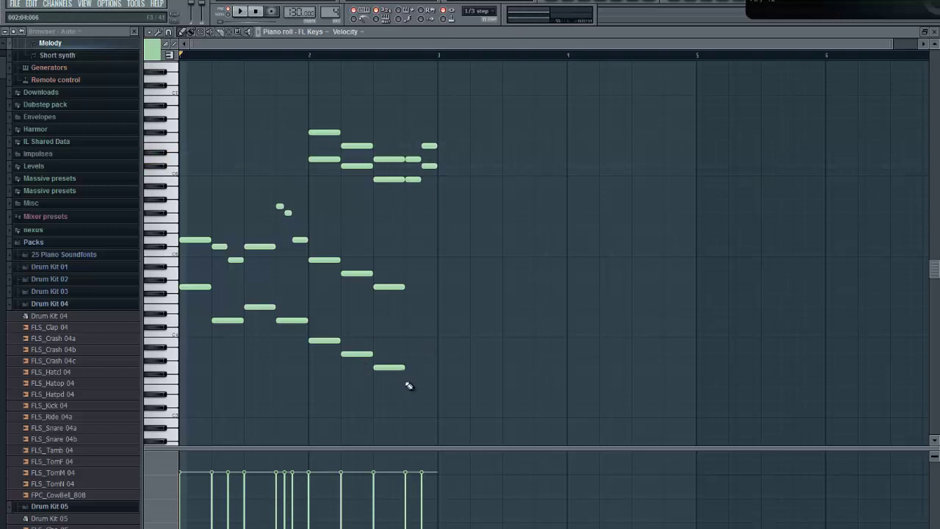
- Add half-beat G4/G3 and A4/A3 pairs beneath beat 4 of bar 2, and play the pattern
{"action": "left_click", "coordinate": [411, 287]}
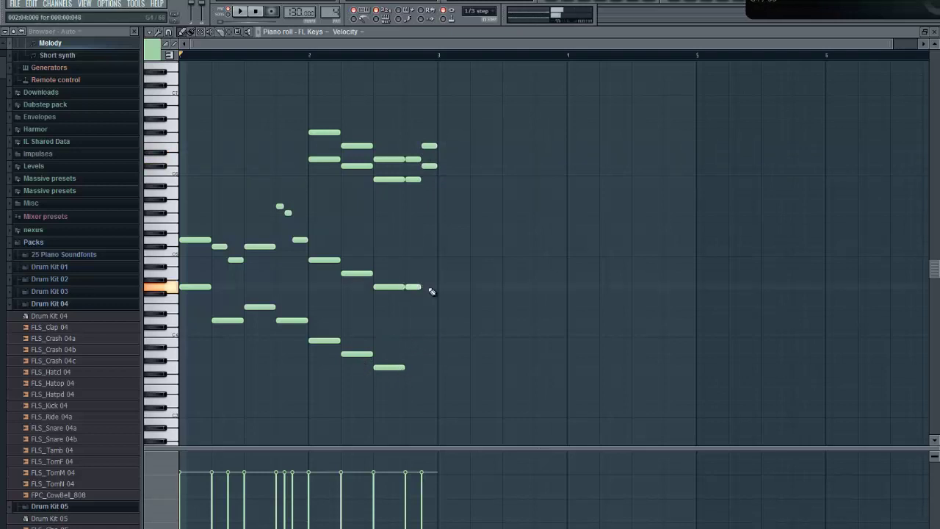
{"action": "left_click", "coordinate": [411, 367]}
{"action": "left_click", "coordinate": [427, 354]}
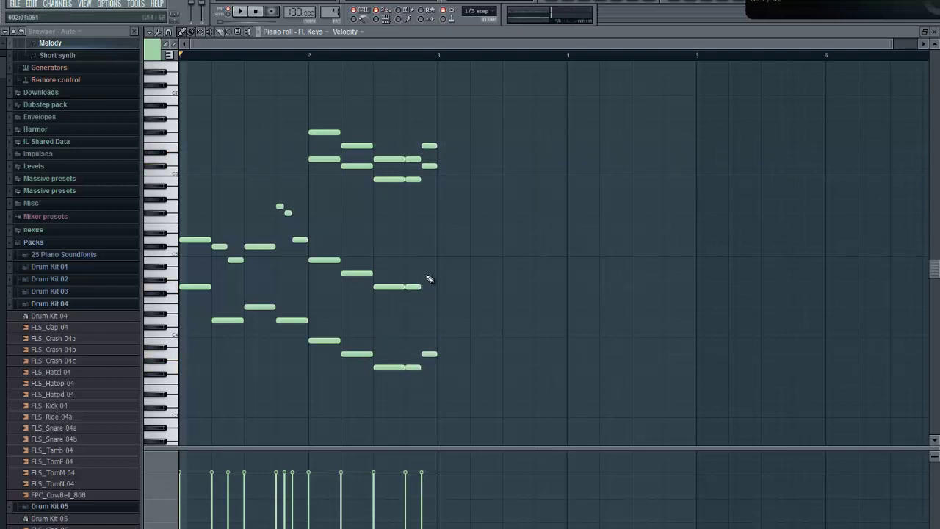
{"action": "left_click", "coordinate": [427, 273]}
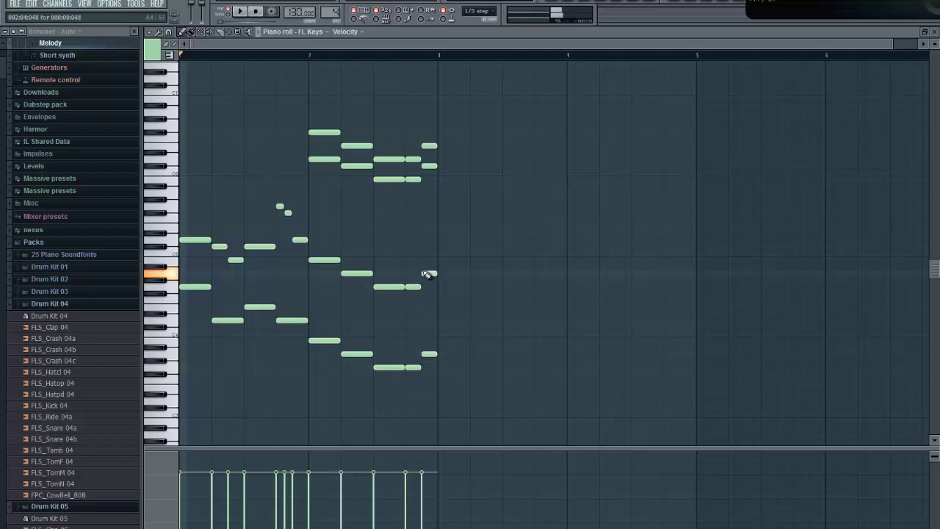
{"action": "left_click", "coordinate": [248, 11]}
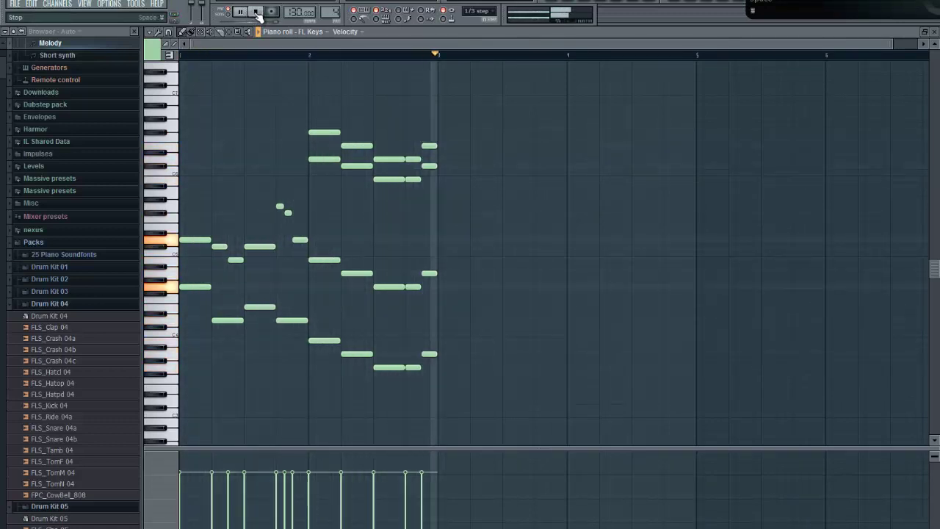
{"action": "left_click", "coordinate": [255, 11]}
- Copy all bar 2 notes into bar 3 and add a half-beat A6 at the start of its fourth beat
{"action": "left_click_drag", "start_coordinate": [448, 398], "coordinate": [451, 131]}
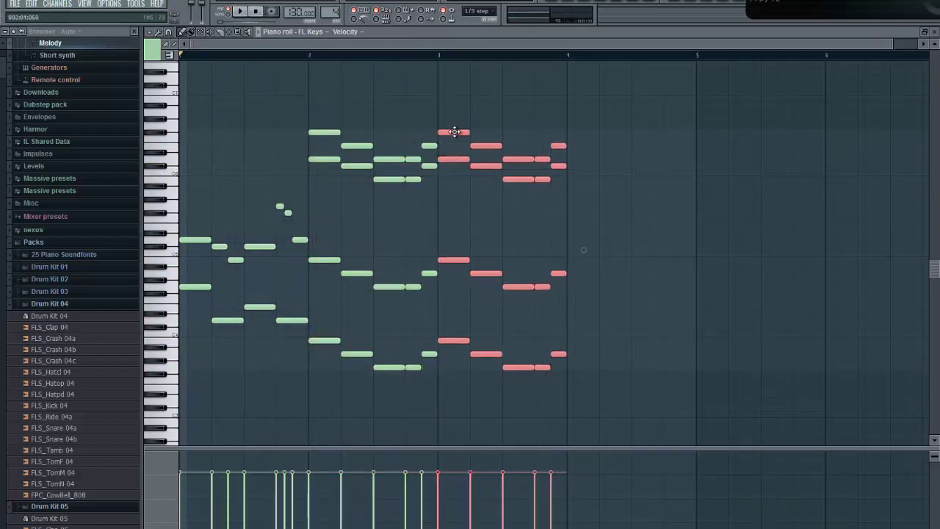
{"action": "left_click", "coordinate": [541, 112]}
{"action": "left_click", "coordinate": [541, 112]}
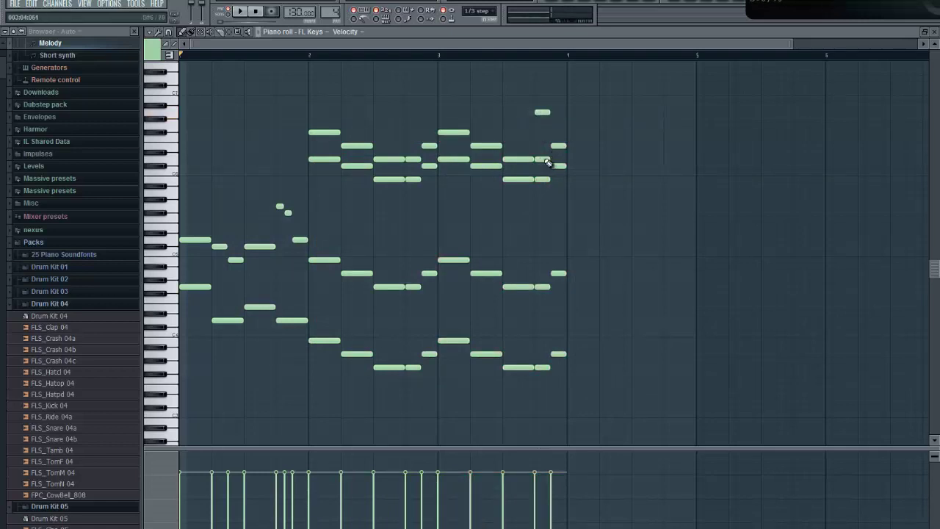
- Delete the eight copied notes on beat 4 of bar 3, keeping only the A6
{"action": "right_click", "coordinate": [542, 367]}
{"action": "right_click", "coordinate": [542, 287]}
{"action": "right_click", "coordinate": [558, 354]}
{"action": "right_click", "coordinate": [558, 273]}
{"action": "right_click", "coordinate": [544, 179]}
{"action": "right_click", "coordinate": [543, 159]}
{"action": "right_click", "coordinate": [558, 145]}
{"action": "right_click", "coordinate": [558, 165]}
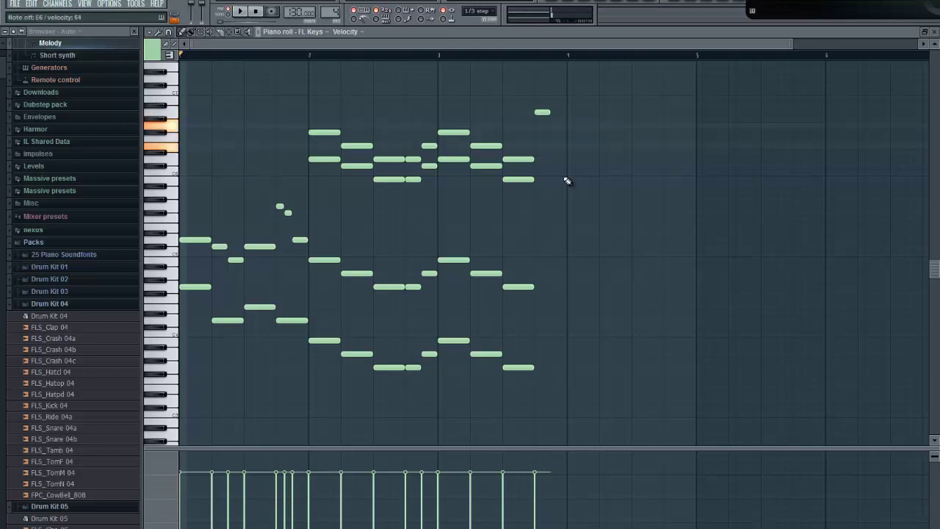
- Fill beat 4 of bar 3 with half-beat F#6, D5 and D4 under the A6, followed by G6, E6, C#5 and C#4
{"action": "left_click", "coordinate": [542, 132]}
{"action": "left_click", "coordinate": [558, 125]}
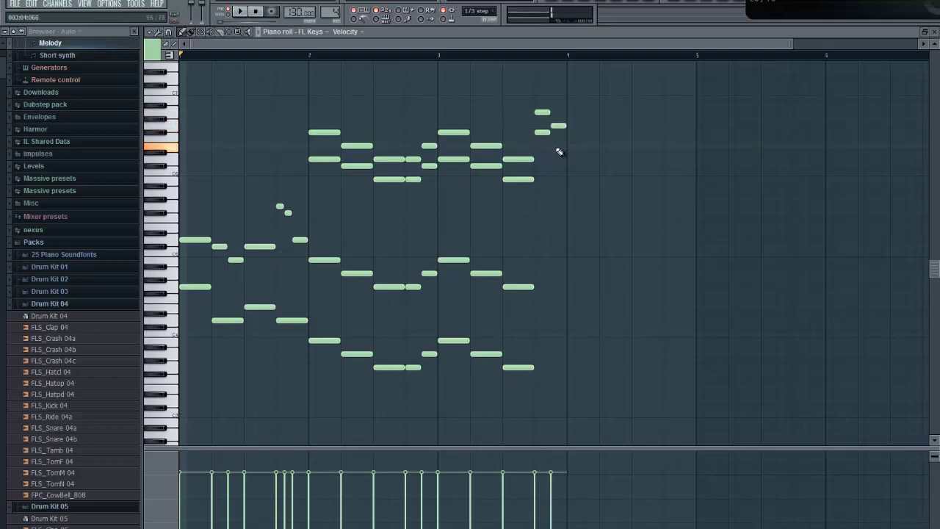
{"action": "left_click", "coordinate": [555, 146]}
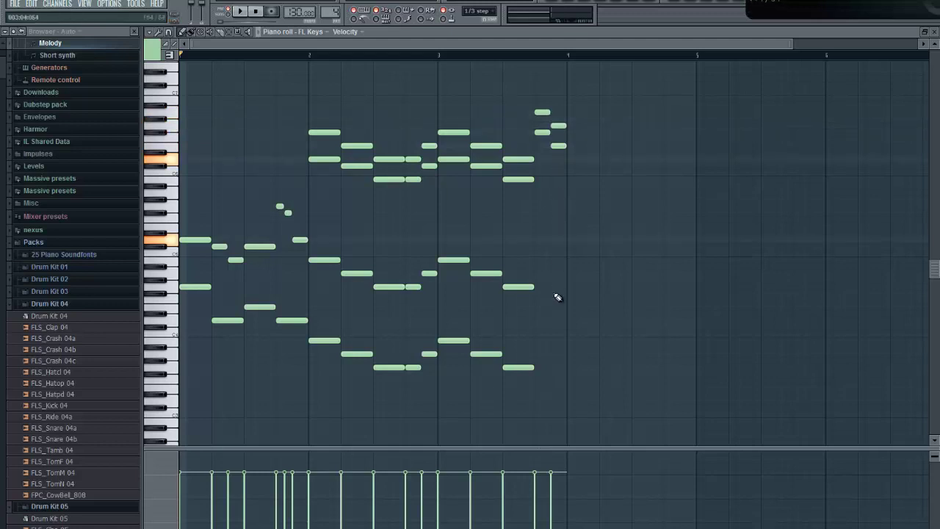
{"action": "left_click", "coordinate": [536, 241]}
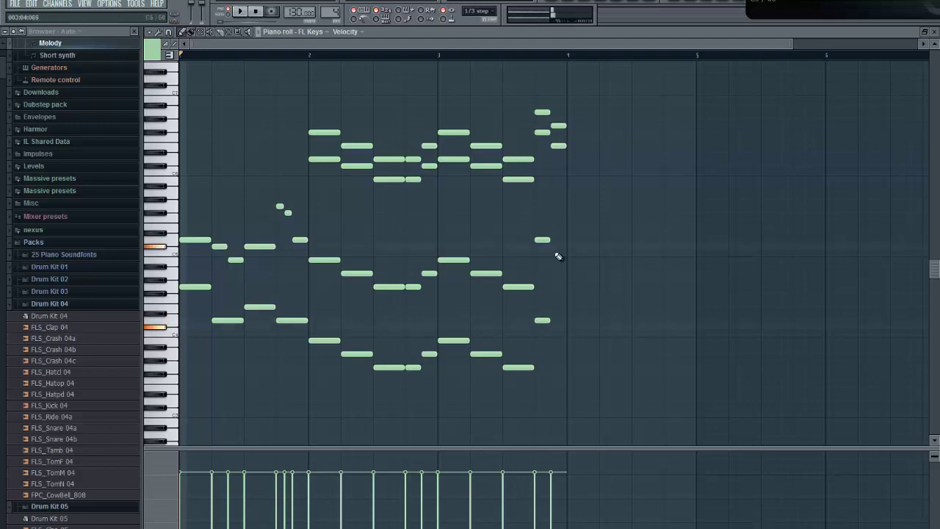
{"action": "left_click", "coordinate": [556, 246]}
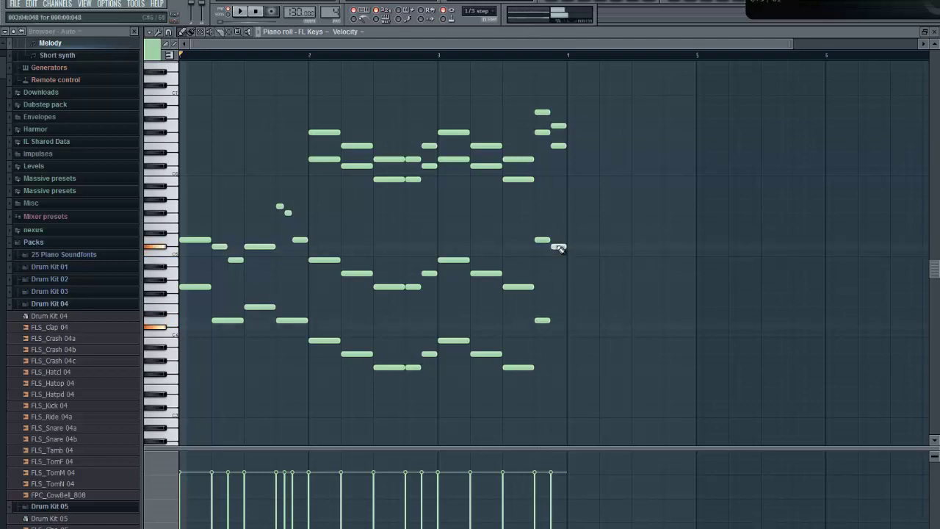
{"action": "left_click", "coordinate": [552, 327]}
- At the start of bar 4, build a two-beat chord of F#5, D5, B4 and B3
{"action": "scroll", "coordinate": [555, 329], "scroll_direction": "down", "scroll_amount": 2}
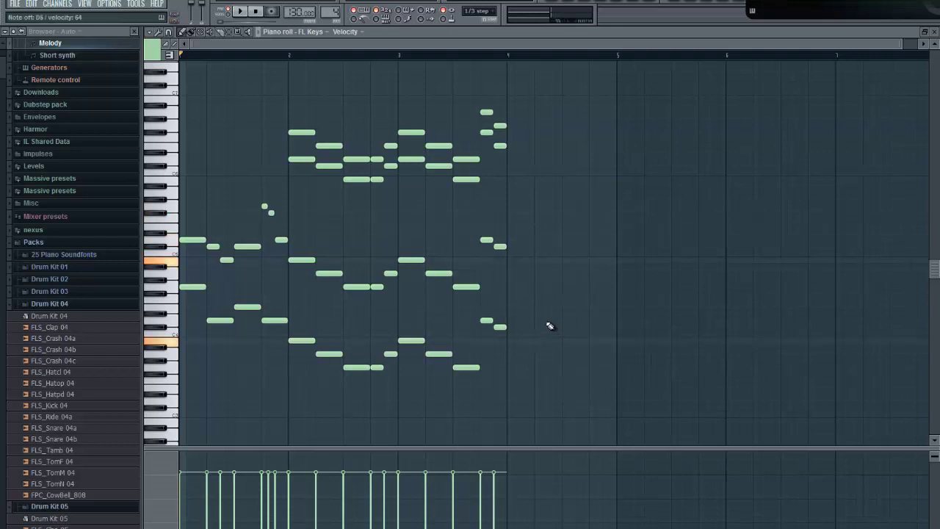
{"action": "left_click", "coordinate": [510, 260]}
{"action": "left_click", "coordinate": [508, 339]}
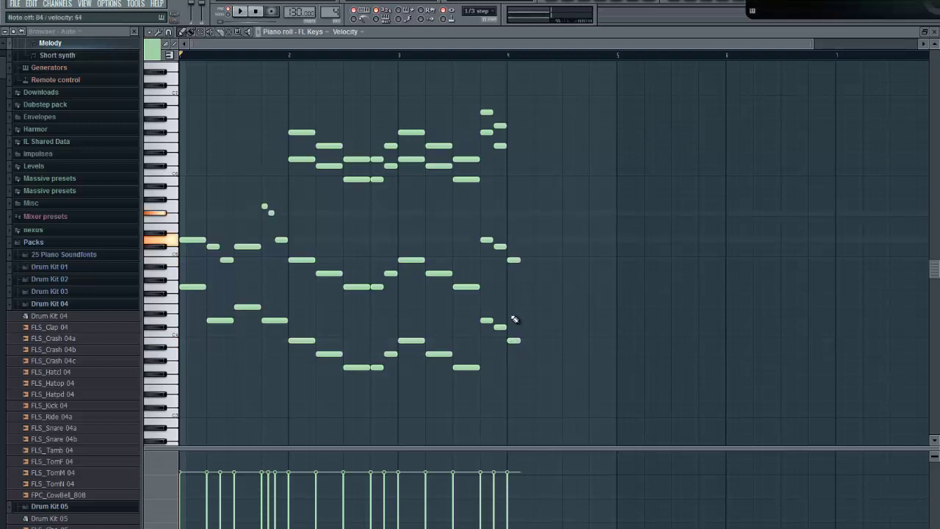
{"action": "left_click", "coordinate": [512, 213]}
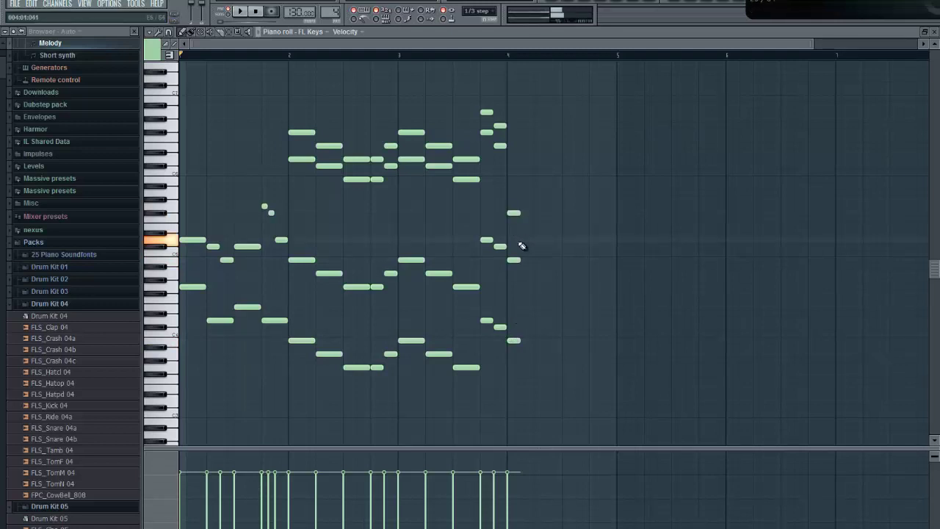
{"action": "left_click", "coordinate": [512, 239]}
{"action": "left_click_drag", "start_coordinate": [519, 239], "coordinate": [567, 240]}
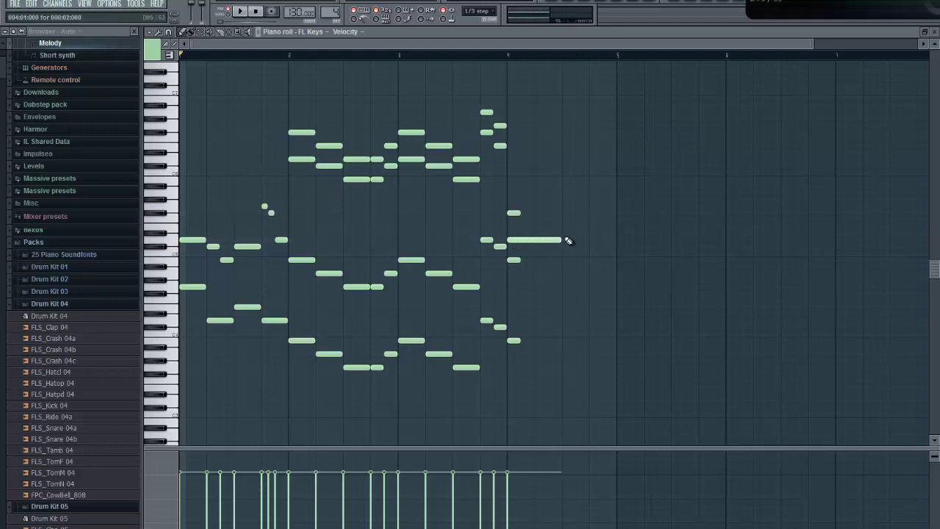
{"action": "left_click_drag", "start_coordinate": [519, 213], "coordinate": [560, 214]}
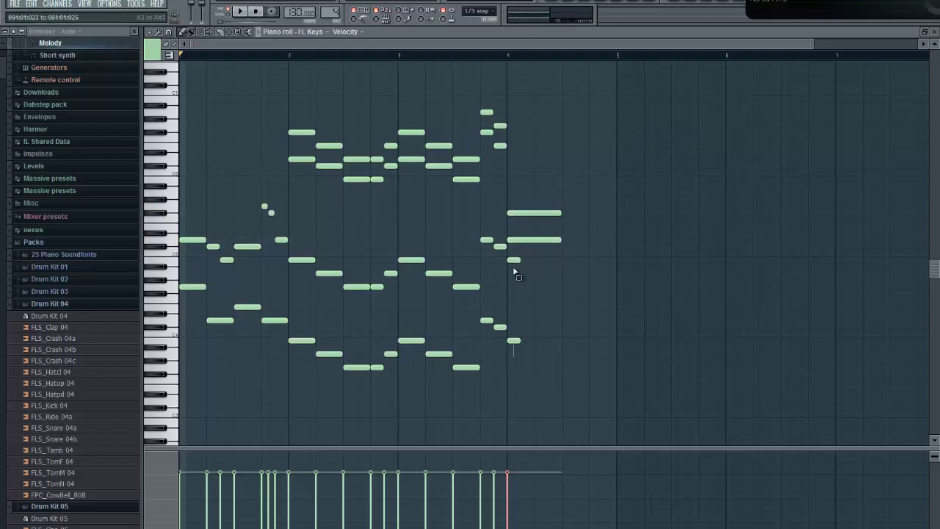
{"action": "left_click_drag", "start_coordinate": [518, 274], "coordinate": [561, 259]}
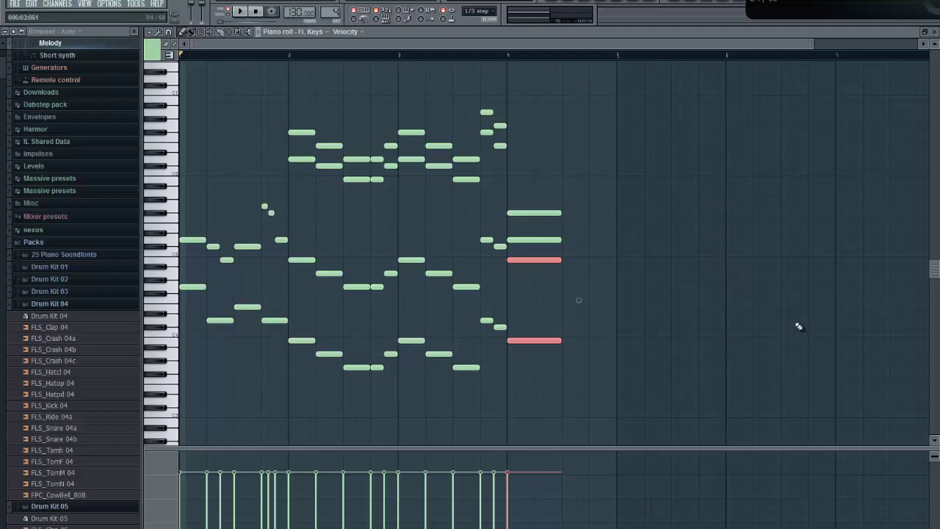
{"action": "mouse_move", "coordinate": [795, 323]}
{"action": "left_mouse_down"}
{"action": "mouse_move", "coordinate": [786, 287]}
{"action": "mouse_move", "coordinate": [204, 158]}
{"action": "mouse_move", "coordinate": [648, 96]}
{"action": "mouse_move", "coordinate": [666, 197]}
{"action": "mouse_move", "coordinate": [726, 234]}
{"action": "left_mouse_up"}
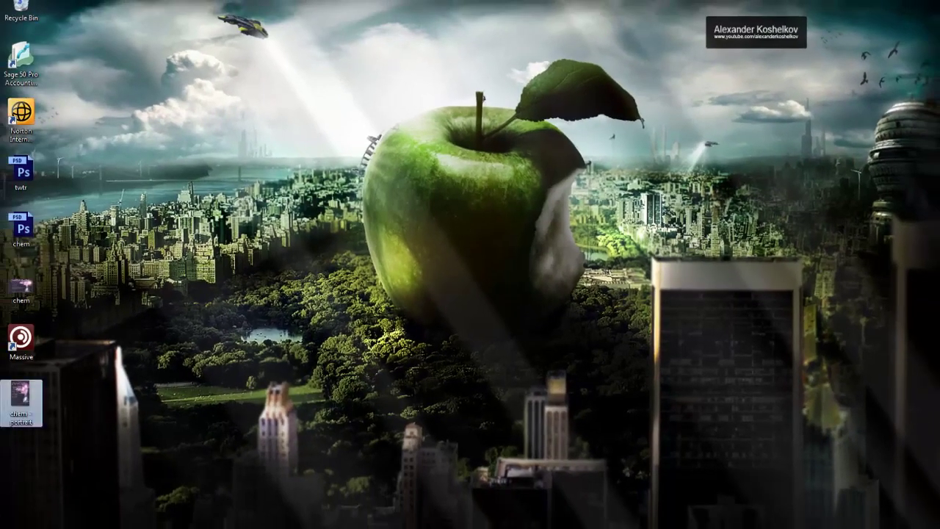
{"action": "left_click_drag", "start_coordinate": [744, 291], "coordinate": [649, 360]}
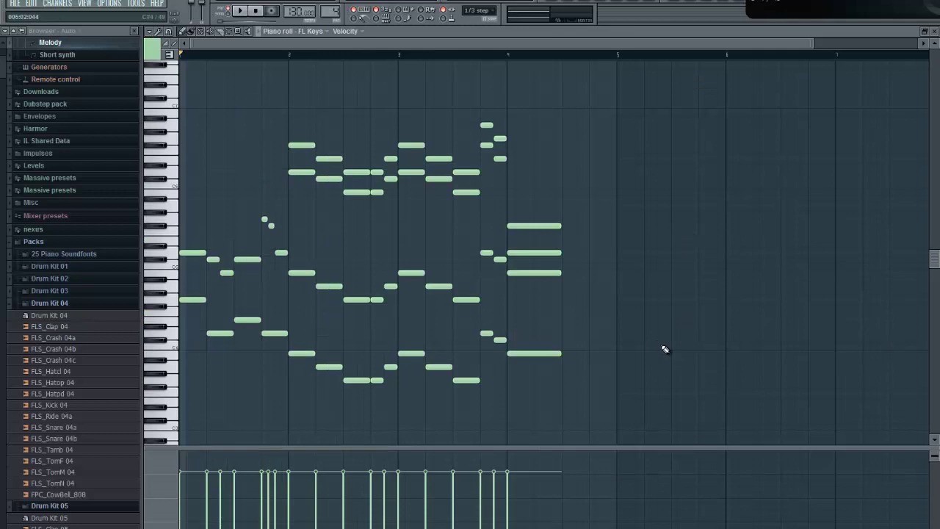
{"action": "left_click_drag", "start_coordinate": [686, 358], "coordinate": [400, 75]}
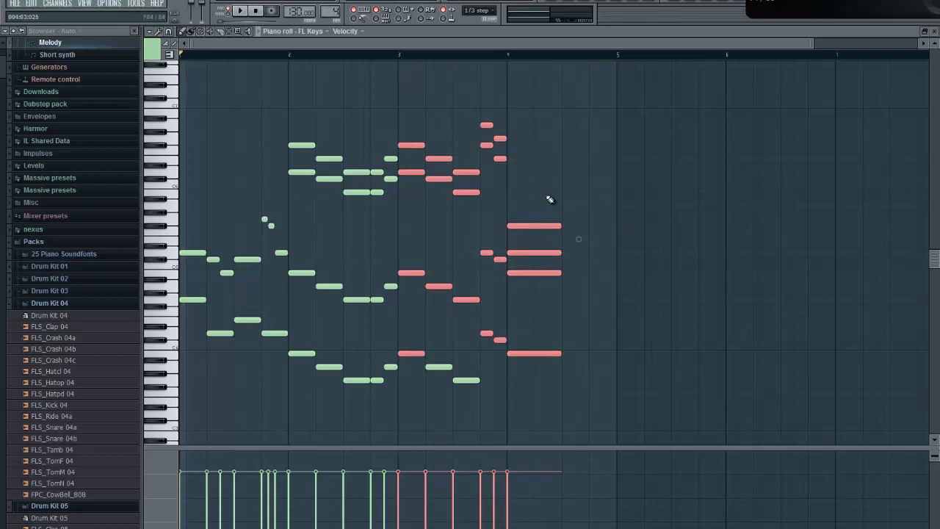
{"action": "left_click_drag", "start_coordinate": [582, 205], "coordinate": [373, 95]}
{"action": "left_click_drag", "start_coordinate": [378, 408], "coordinate": [265, 336]}
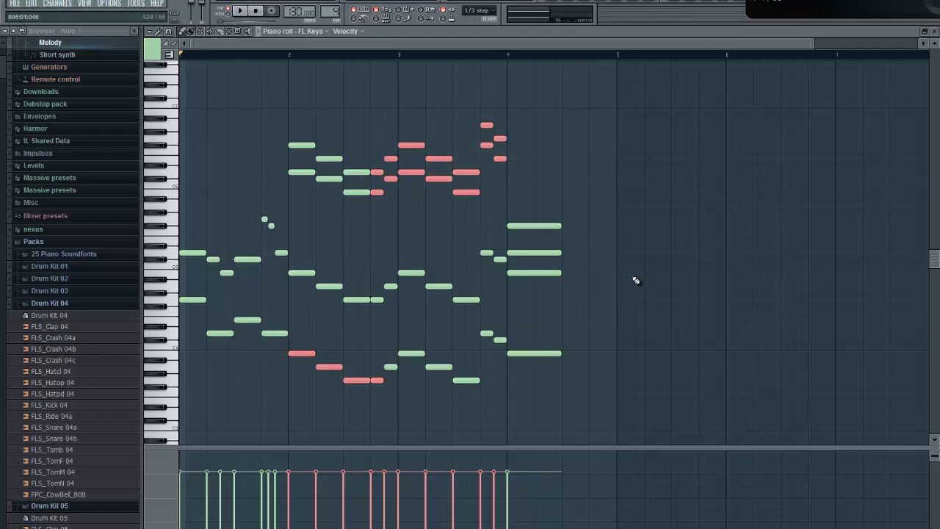
{"action": "left_click", "coordinate": [631, 216]}
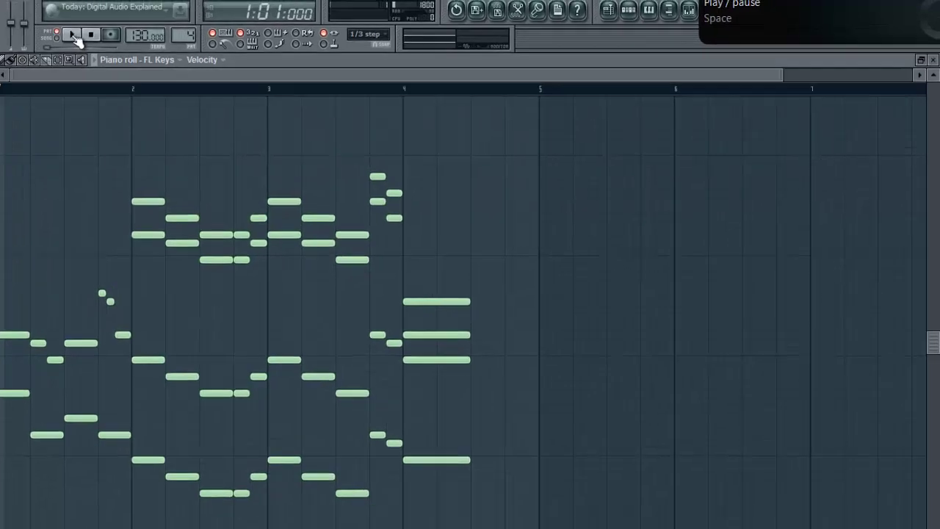
- Play the Melody pattern through to its final chord in bar 4, stop playback and close the piano roll
{"action": "left_click", "coordinate": [241, 11]}
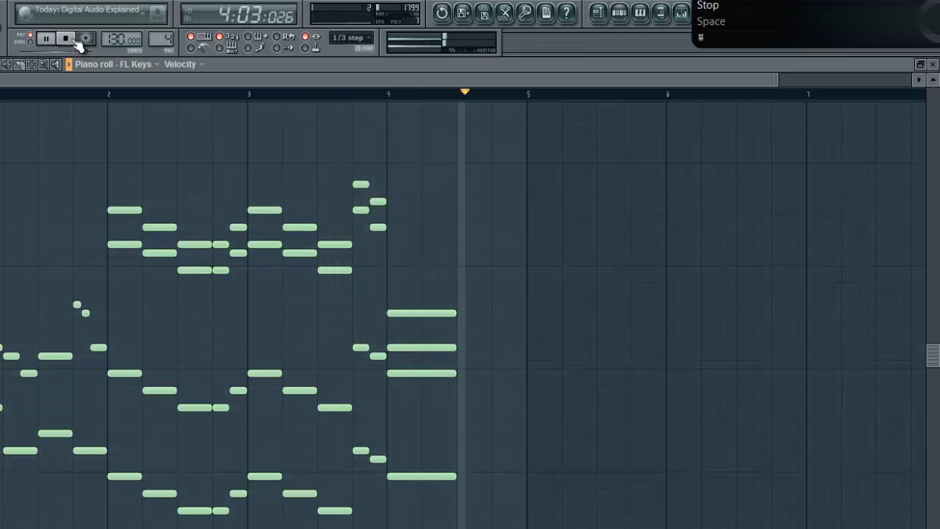
{"action": "left_click", "coordinate": [73, 41]}
{"action": "left_click", "coordinate": [931, 64]}
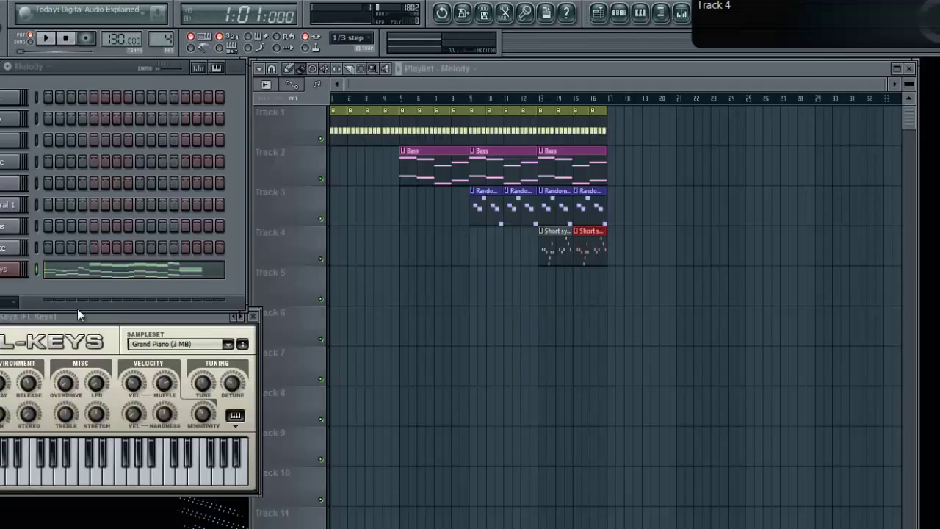
- Place the Melody pattern on Track 5 at bar 17 and copy the four-bar block of Tracks 1 to 4 to the same bars
{"action": "left_click_drag", "start_coordinate": [540, 291], "coordinate": [631, 291]}
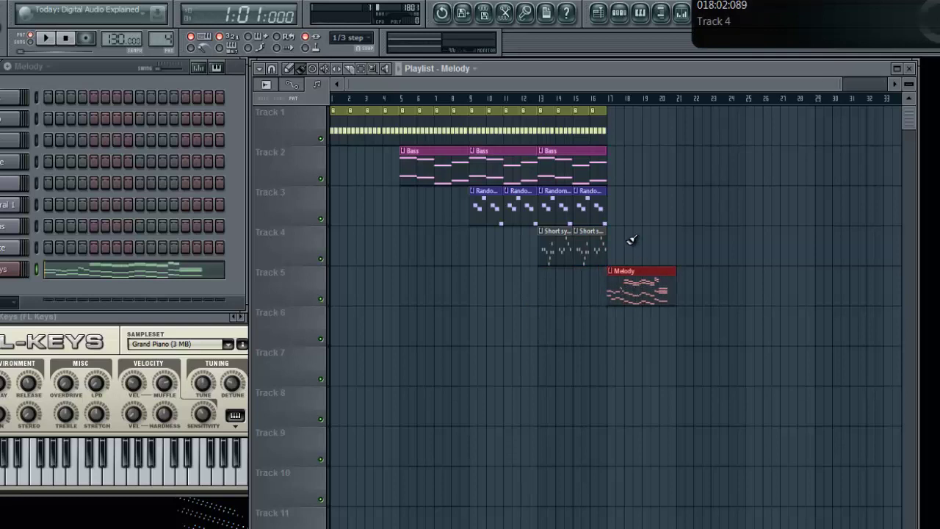
{"action": "left_click_drag", "start_coordinate": [631, 240], "coordinate": [615, 116]}
{"action": "scroll", "coordinate": [616, 117], "scroll_direction": "up", "scroll_amount": 2}
{"action": "scroll", "coordinate": [616, 116], "scroll_direction": "up", "scroll_amount": 1}
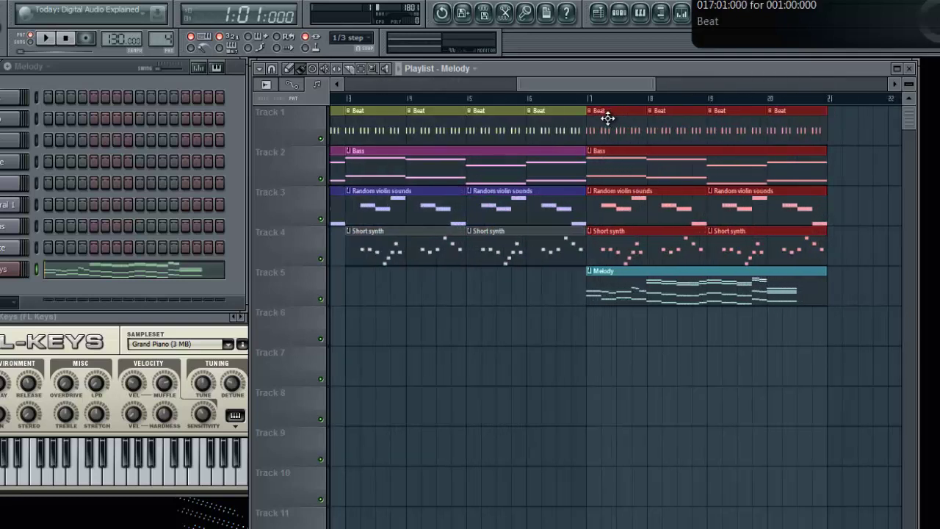
{"action": "scroll", "coordinate": [610, 121], "scroll_direction": "down", "scroll_amount": 4}
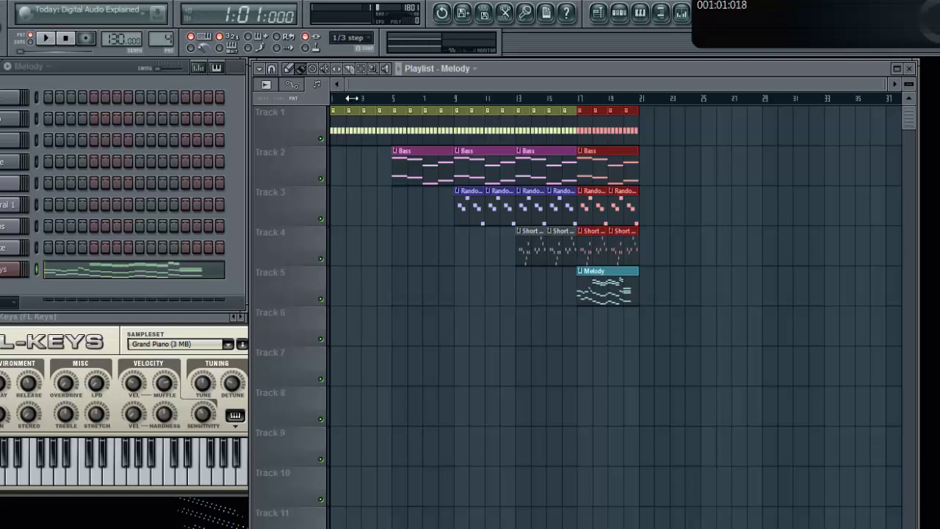
{"action": "left_click", "coordinate": [335, 100]}
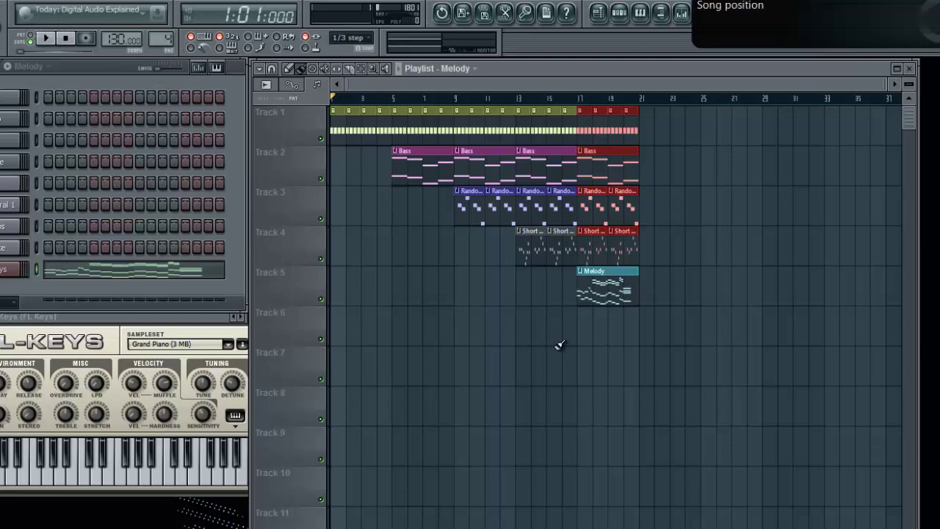
- Copy the clips of Tracks 1 to 5 from bars 17–20 and align the copy to start at bar 21
{"action": "mouse_move", "coordinate": [642, 326]}
{"action": "left_mouse_down"}
{"action": "mouse_move", "coordinate": [581, 110]}
{"action": "mouse_move", "coordinate": [650, 117]}
{"action": "left_mouse_up"}
{"action": "scroll", "coordinate": [650, 115], "scroll_direction": "up", "scroll_amount": 3}
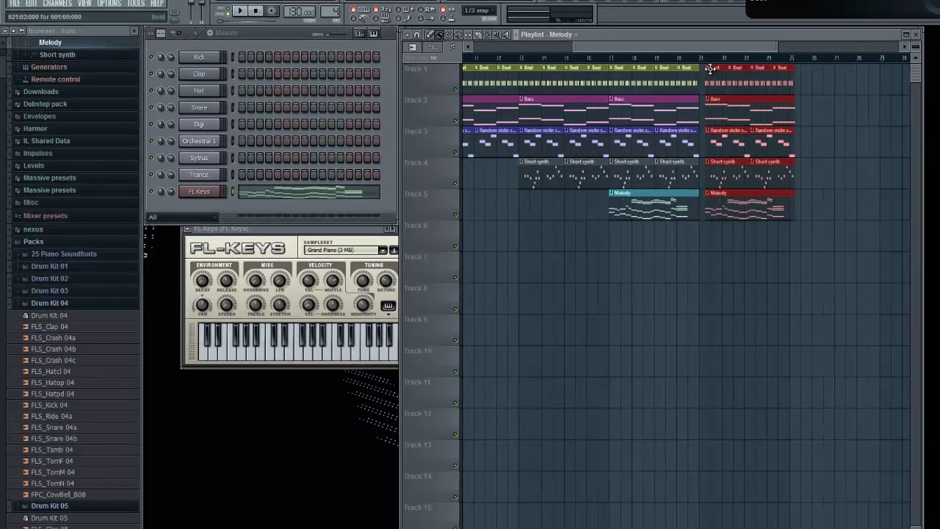
{"action": "scroll", "coordinate": [710, 69], "scroll_direction": "up", "scroll_amount": 2}
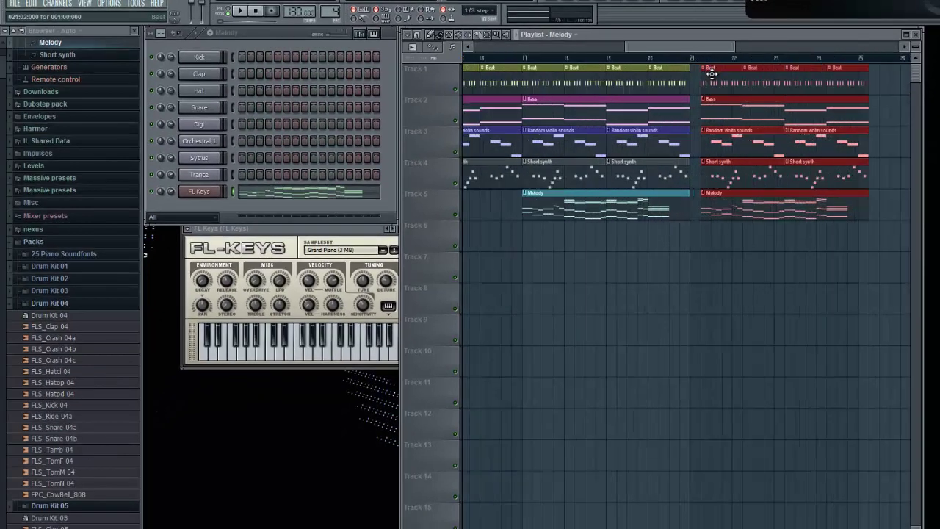
{"action": "left_click_drag", "start_coordinate": [712, 73], "coordinate": [701, 78]}
{"action": "scroll", "coordinate": [701, 78], "scroll_direction": "down", "scroll_amount": 3}
{"action": "scroll", "coordinate": [474, 68], "scroll_direction": "down", "scroll_amount": 1, "text": "ctrl"}
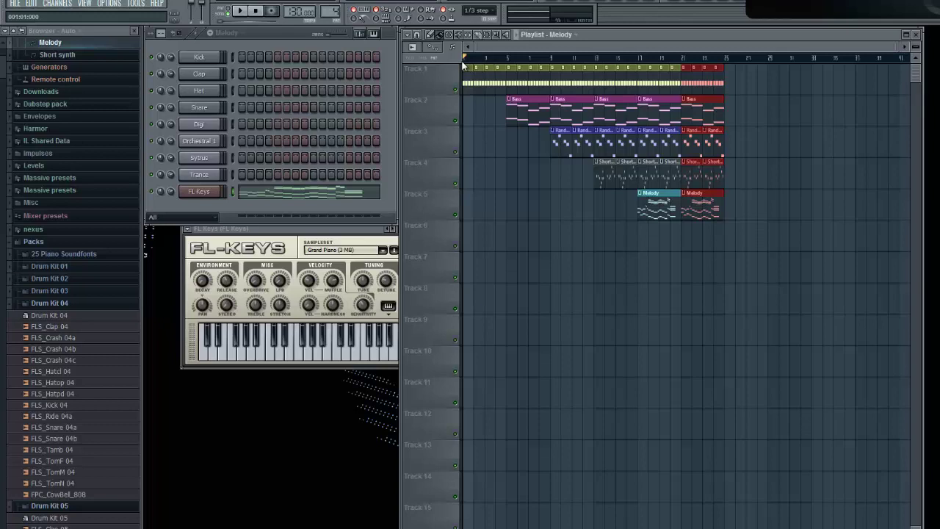
{"action": "scroll", "coordinate": [470, 58], "scroll_direction": "up", "scroll_amount": 3, "text": "ctrl"}
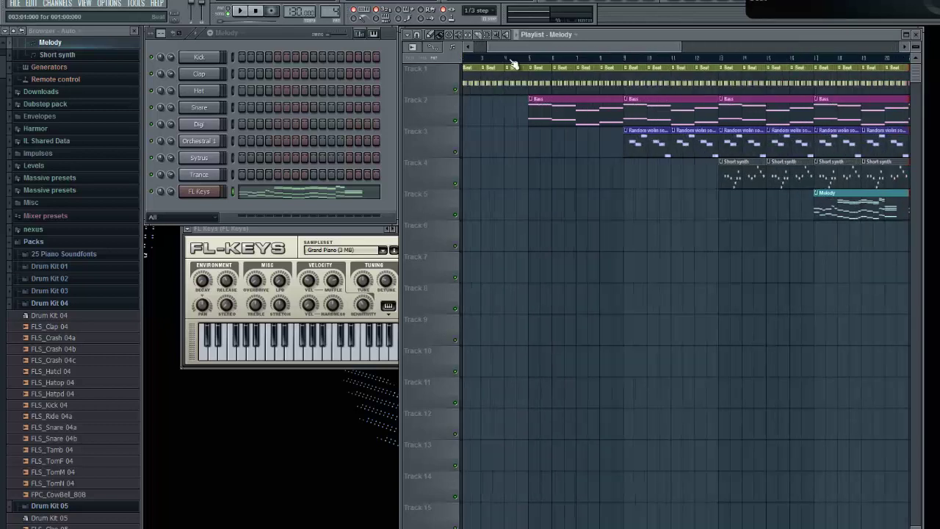
{"action": "left_click_drag", "start_coordinate": [471, 39], "coordinate": [446, 42]}
{"action": "scroll", "coordinate": [518, 91], "scroll_direction": "down", "scroll_amount": 3, "text": "ctrl"}
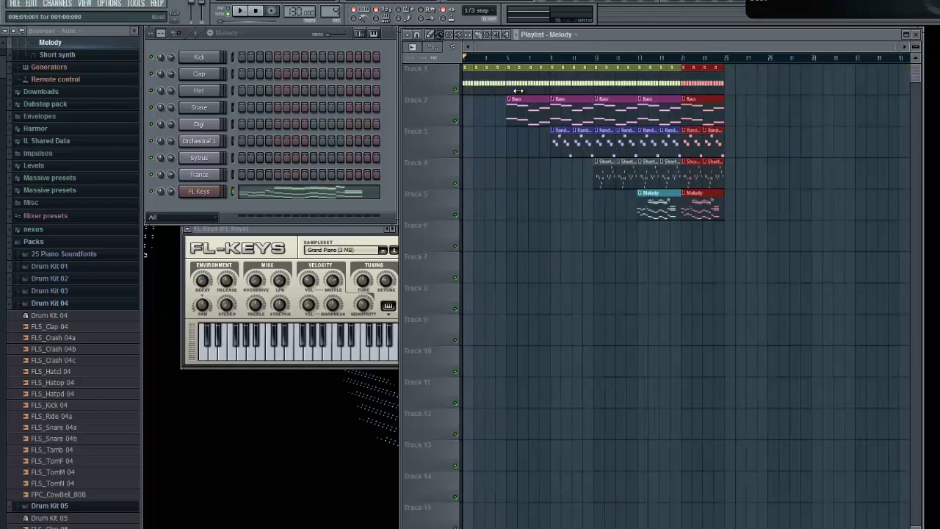
- Create a new empty pattern named FX
{"action": "left_click", "coordinate": [211, 33]}
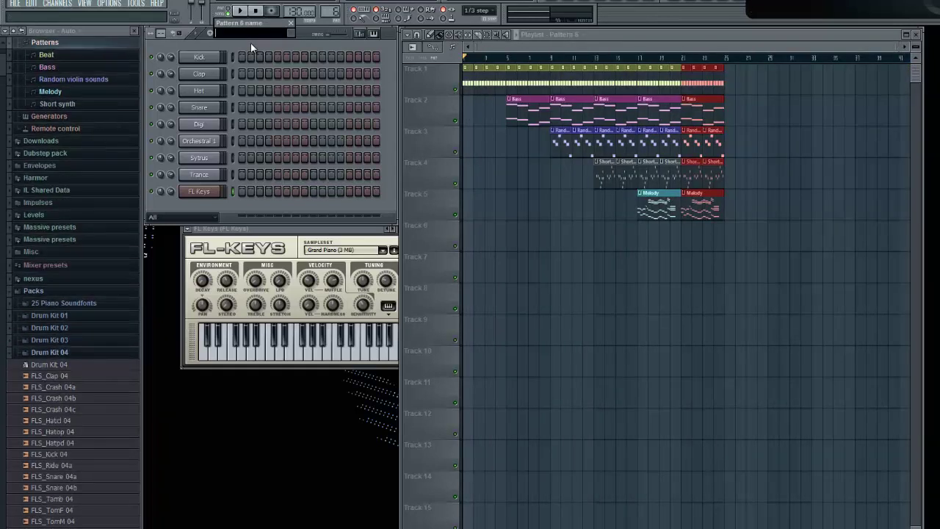
{"action": "type", "text": "FX"}
{"action": "key", "text": "Return"}
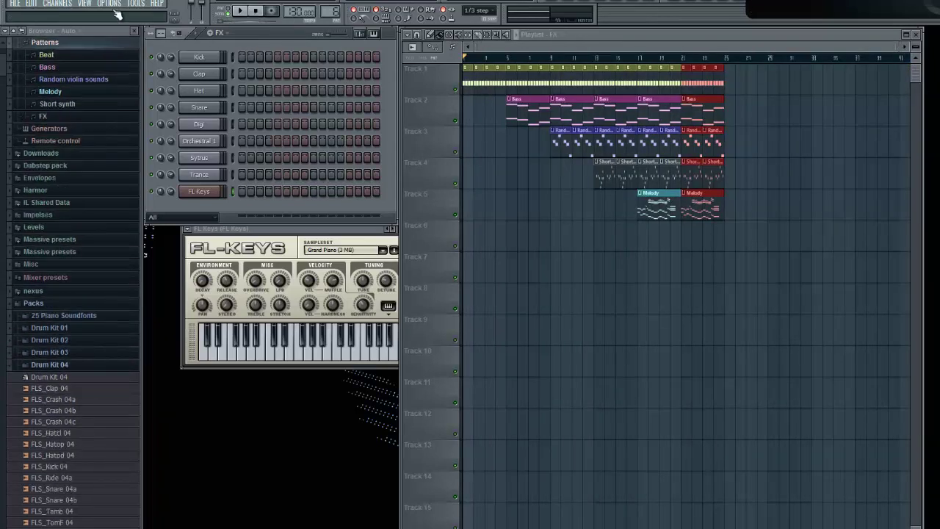
- Add a Harmor channel and load its FX preset Powerup 01
{"action": "left_click", "coordinate": [65, 5]}
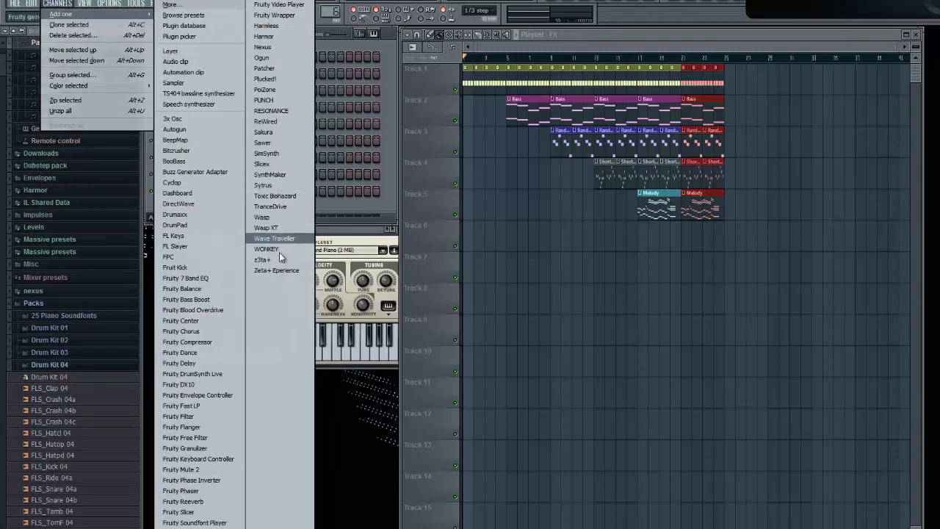
{"action": "left_click", "coordinate": [279, 40]}
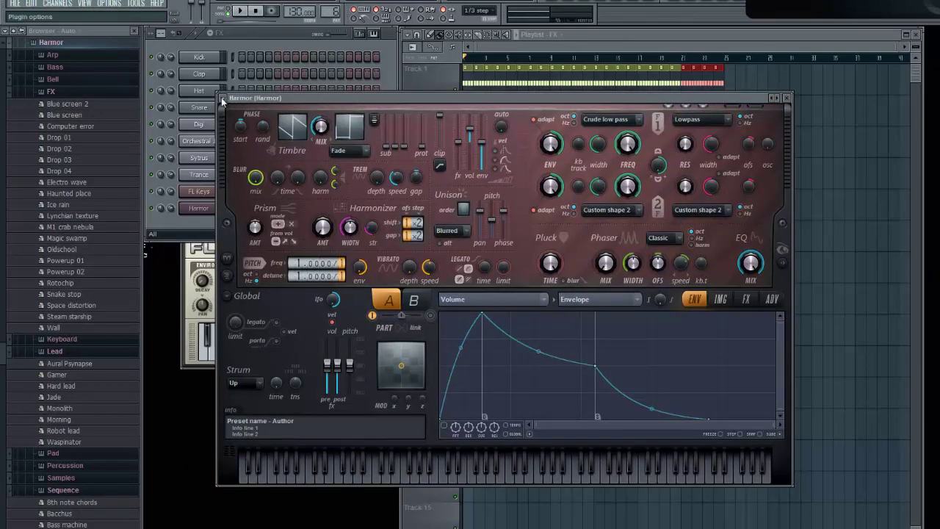
{"action": "left_click", "coordinate": [221, 97]}
{"action": "mouse_move", "coordinate": [275, 127]}
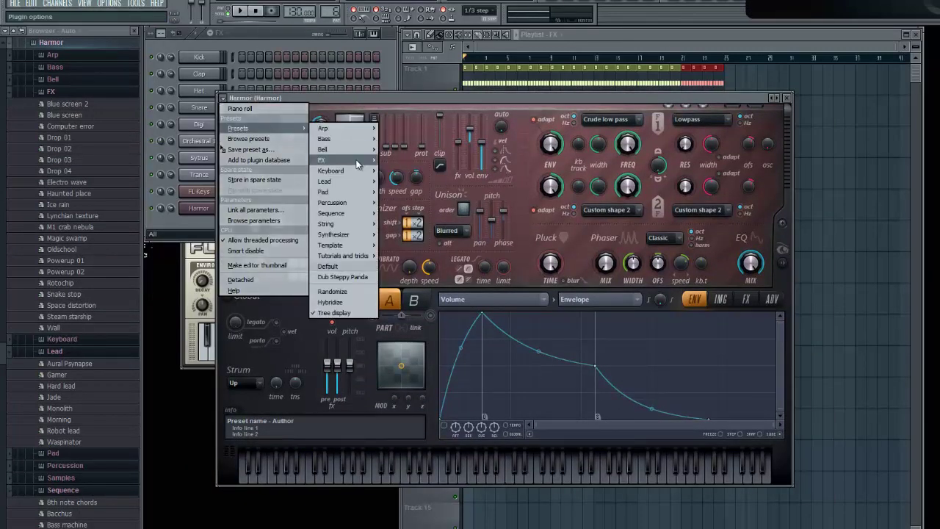
{"action": "mouse_move", "coordinate": [353, 160]}
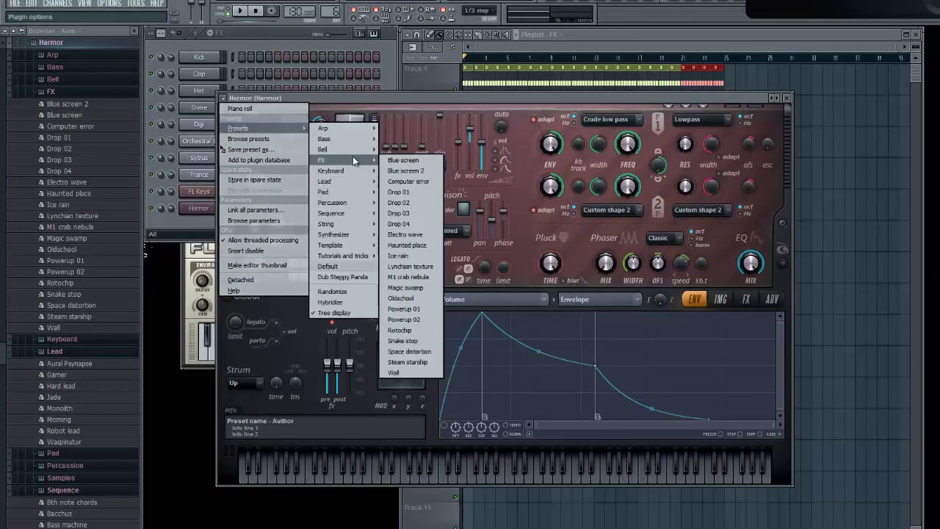
{"action": "left_click", "coordinate": [428, 309]}
{"action": "left_click", "coordinate": [435, 336]}
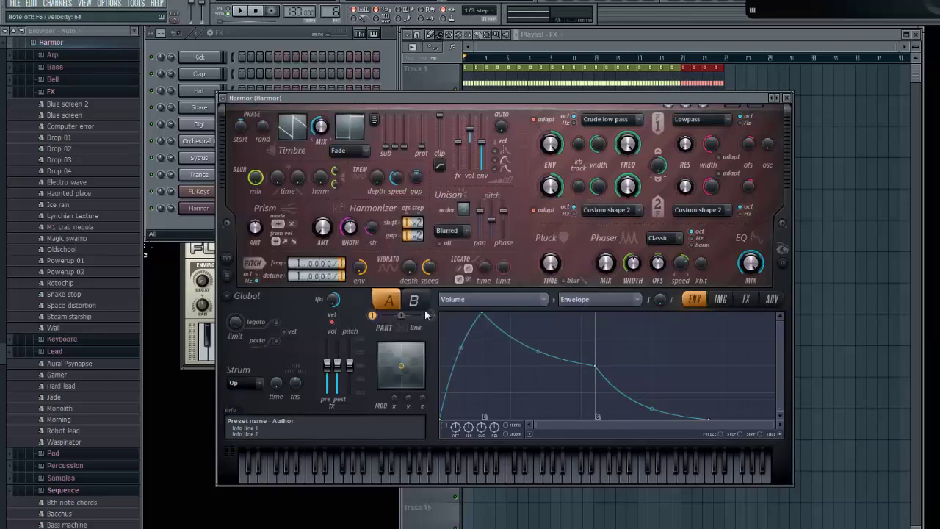
- Switch Harmor to the FX preset Powerup 02 and close the plugin window
{"action": "left_click", "coordinate": [221, 100]}
{"action": "mouse_move", "coordinate": [242, 107]}
{"action": "mouse_move", "coordinate": [325, 181]}
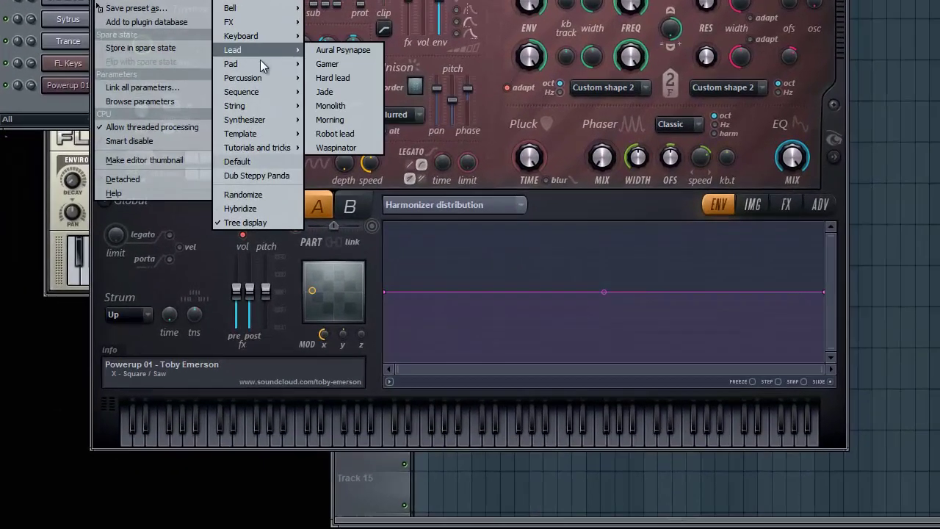
{"action": "mouse_move", "coordinate": [247, 25]}
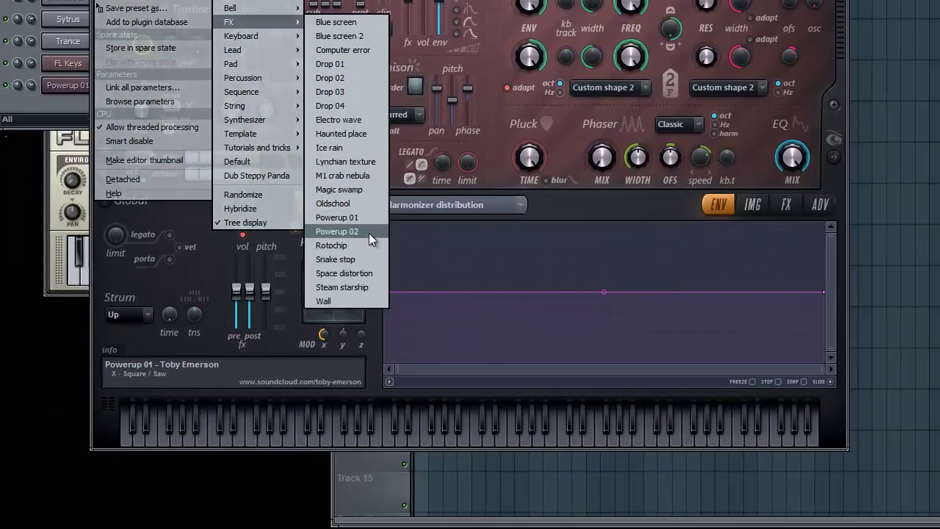
{"action": "left_click", "coordinate": [369, 233]}
{"action": "left_click", "coordinate": [370, 253]}
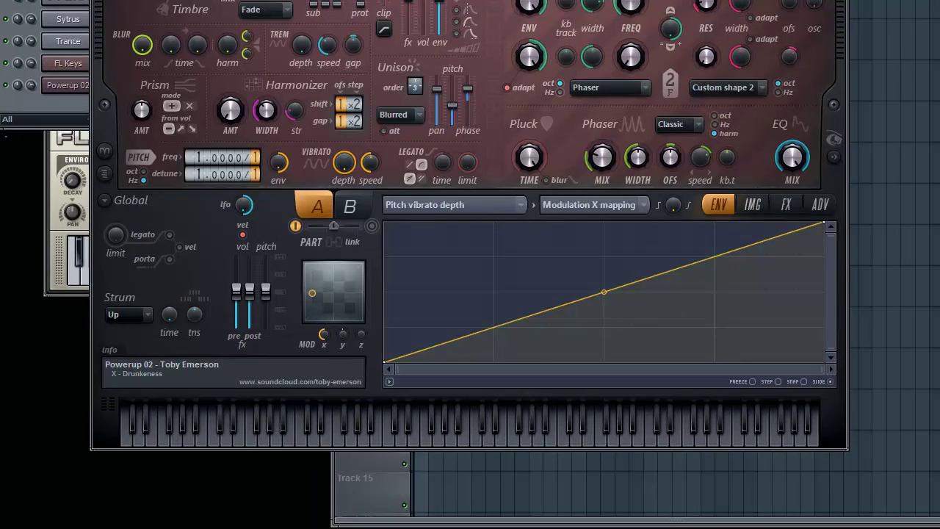
{"action": "key", "text": "Escape"}
- In the piano roll of the Powerup 02 channel, add one sustained note lasting two bars from the pattern's start
{"action": "right_click", "coordinate": [68, 88]}
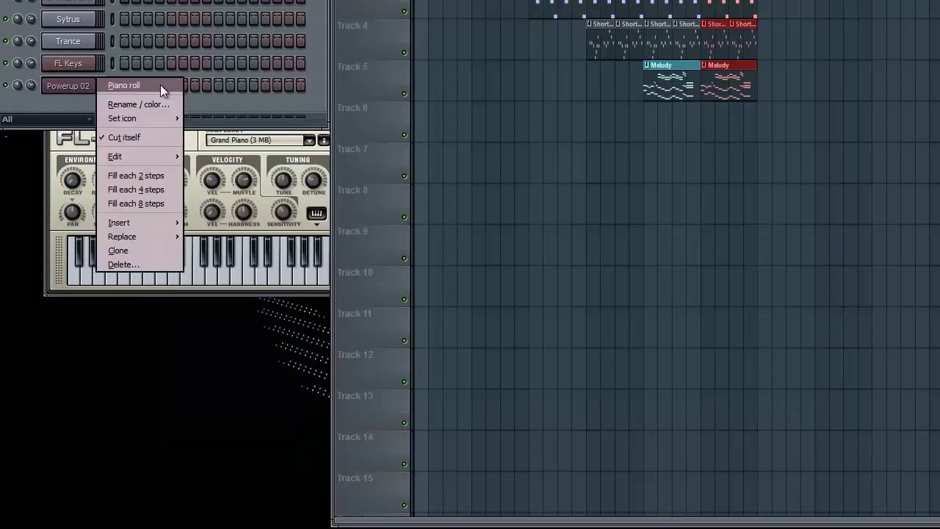
{"action": "left_click", "coordinate": [162, 86]}
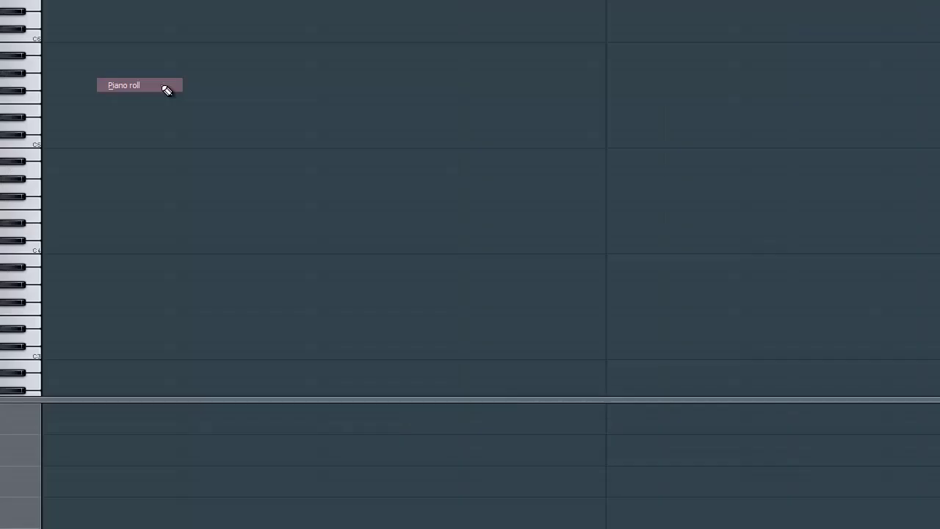
{"action": "left_click", "coordinate": [47, 294]}
{"action": "left_click_drag", "start_coordinate": [179, 293], "coordinate": [606, 293]}
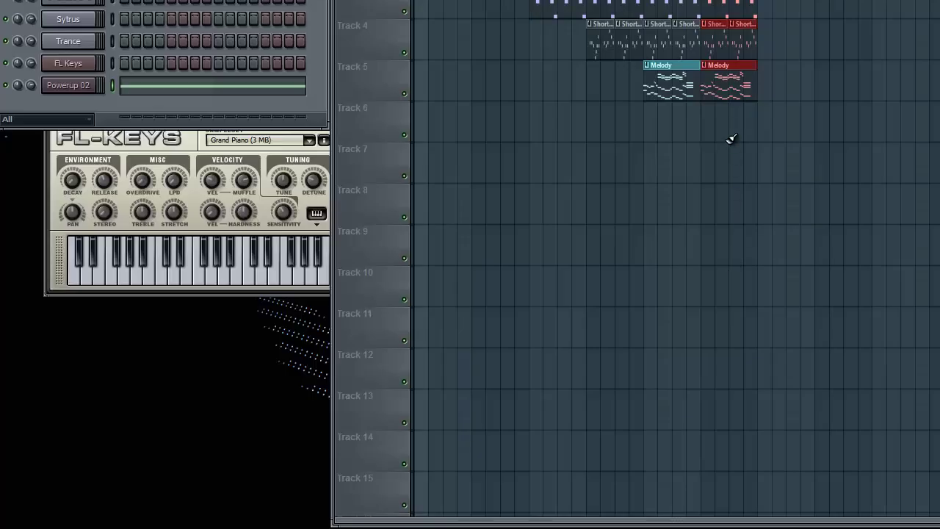
- Place the FX pattern on Track 6 so that it covers bars 23 and 24, beneath the end of the second Melody clip
{"action": "left_click", "coordinate": [732, 119]}
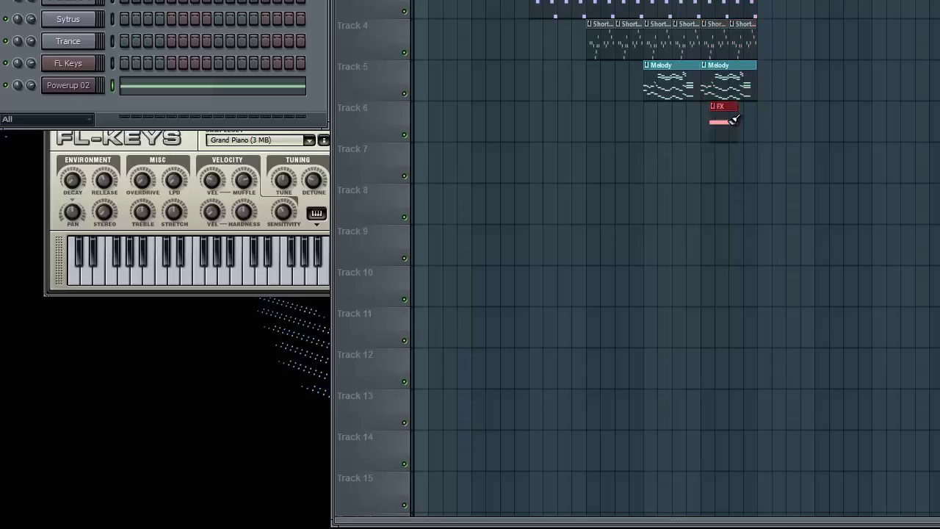
{"action": "left_click_drag", "start_coordinate": [746, 122], "coordinate": [742, 121]}
{"action": "scroll", "coordinate": [753, 122], "scroll_direction": "up", "scroll_amount": 3}
{"action": "scroll", "coordinate": [753, 122], "scroll_direction": "down", "scroll_amount": 3}
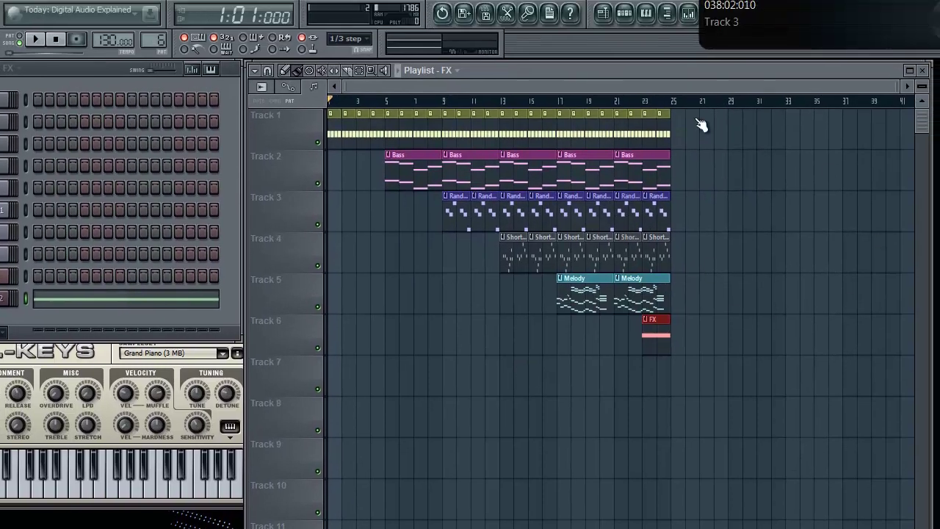
- Create a new empty pattern named Chorus beat
{"action": "left_click_drag", "start_coordinate": [585, 92], "coordinate": [740, 70]}
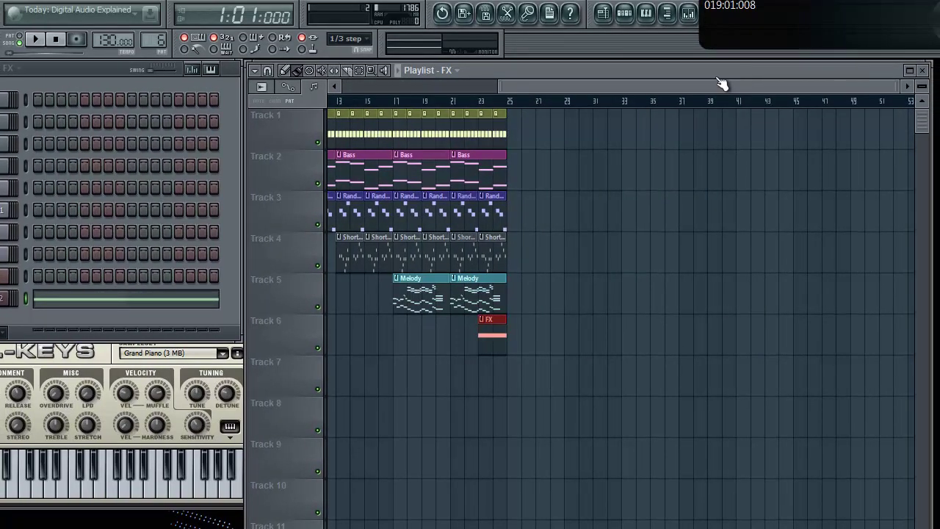
{"action": "left_click_drag", "start_coordinate": [546, 91], "coordinate": [644, 88]}
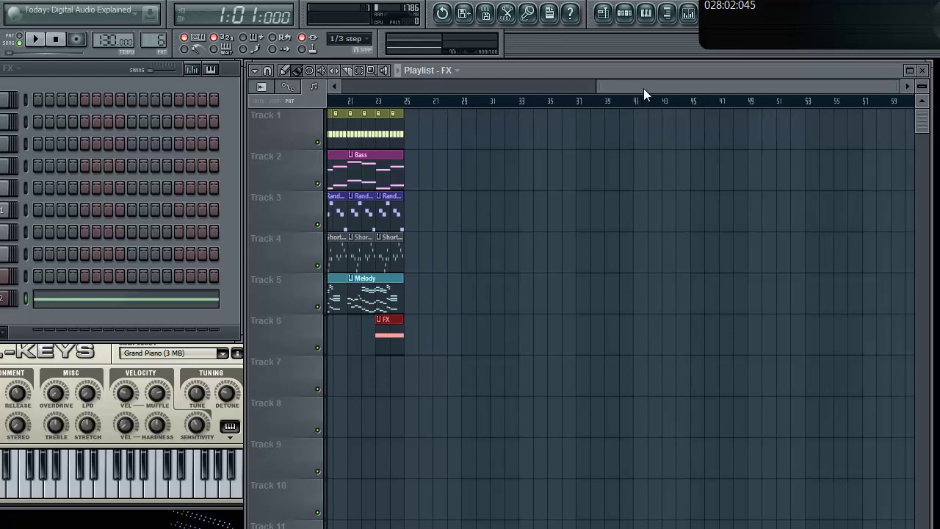
{"action": "left_click", "coordinate": [559, 87]}
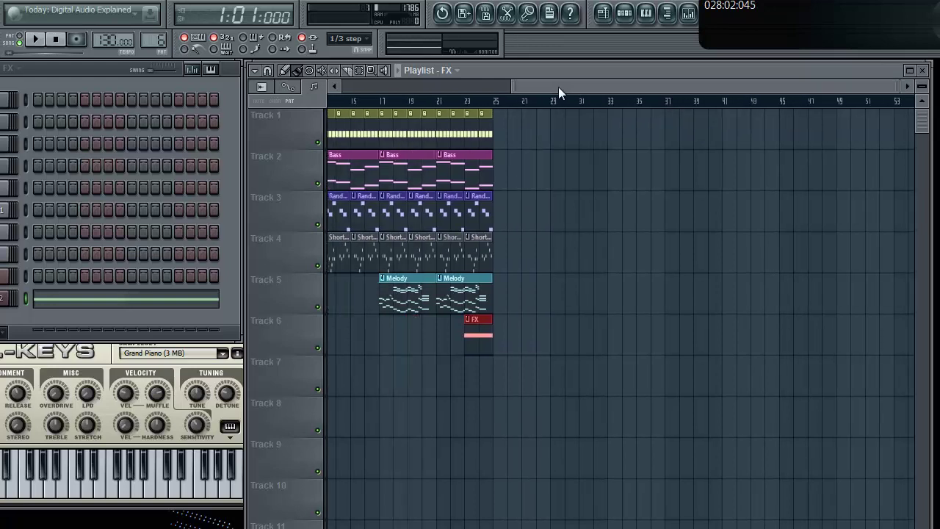
{"action": "left_click", "coordinate": [30, 71]}
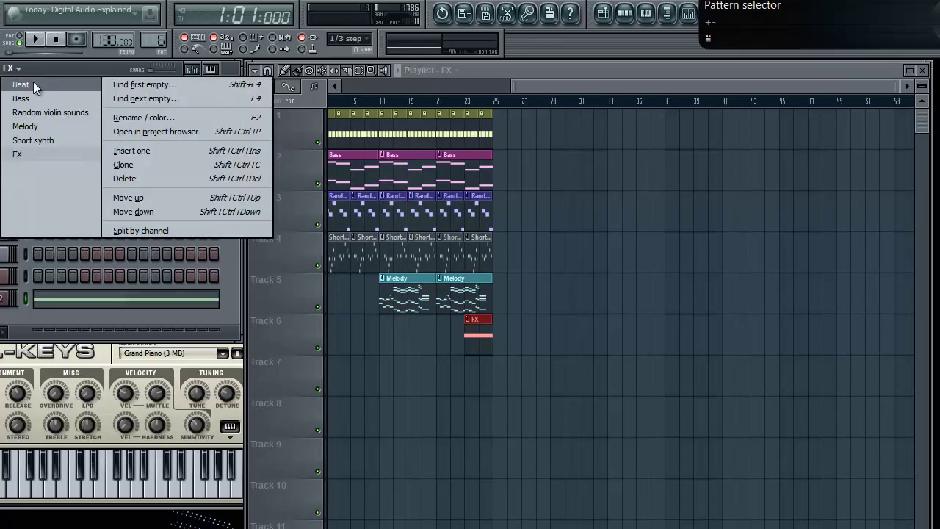
{"action": "left_click", "coordinate": [33, 84]}
{"action": "key", "text": "F4"}
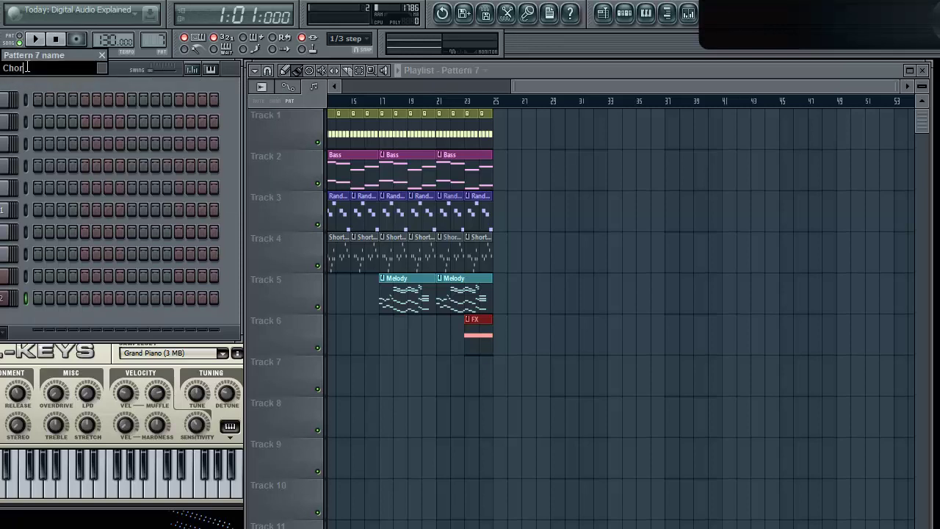
{"action": "type", "text": "Chorus beat"}
{"action": "key", "text": "Return"}
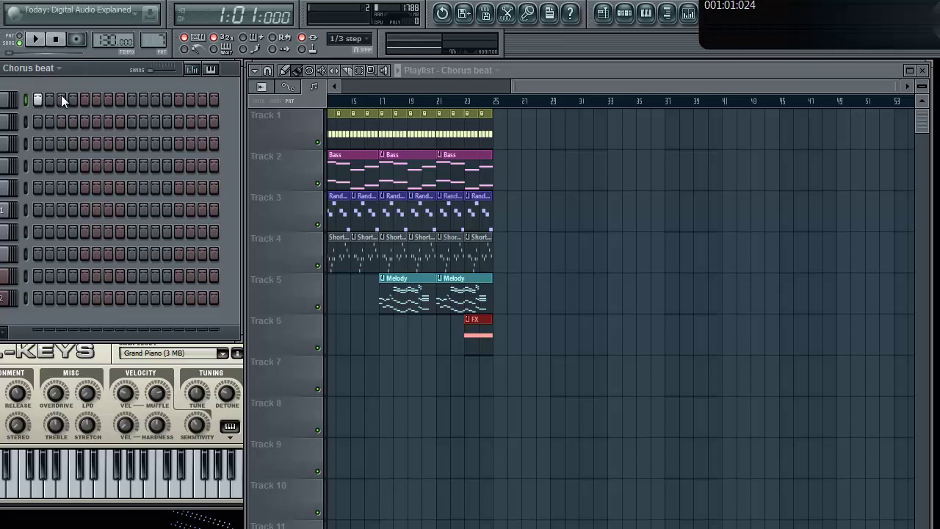
- Program kick steps 1, 5, 9, 13; clap 5, 7, 13, 15; hat 2, 4, 10, 12; snare 3, 5, 8, 11, 13, 16, and play the pattern
{"action": "left_click", "coordinate": [47, 143]}
{"action": "left_click", "coordinate": [62, 163]}
{"action": "left_click", "coordinate": [73, 143]}
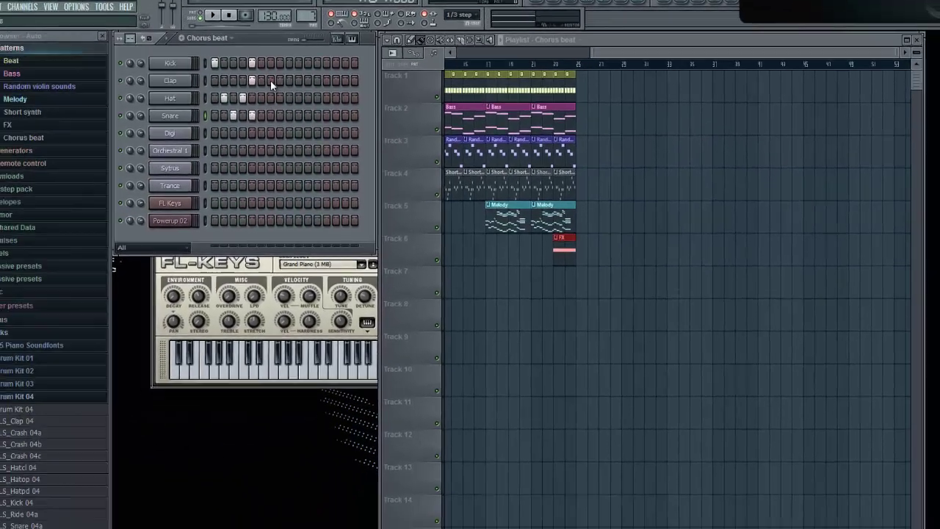
{"action": "left_click", "coordinate": [108, 121]}
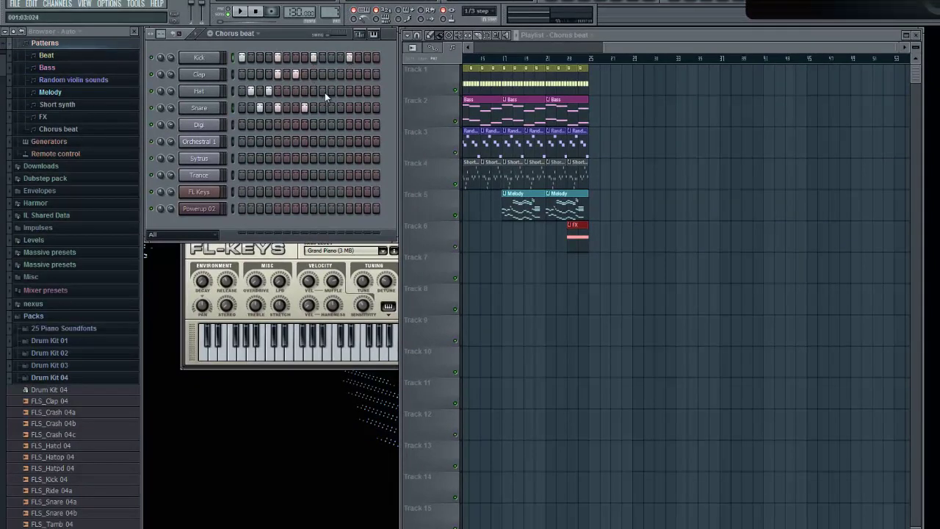
{"action": "left_click", "coordinate": [376, 107]}
{"action": "left_click", "coordinate": [241, 11]}
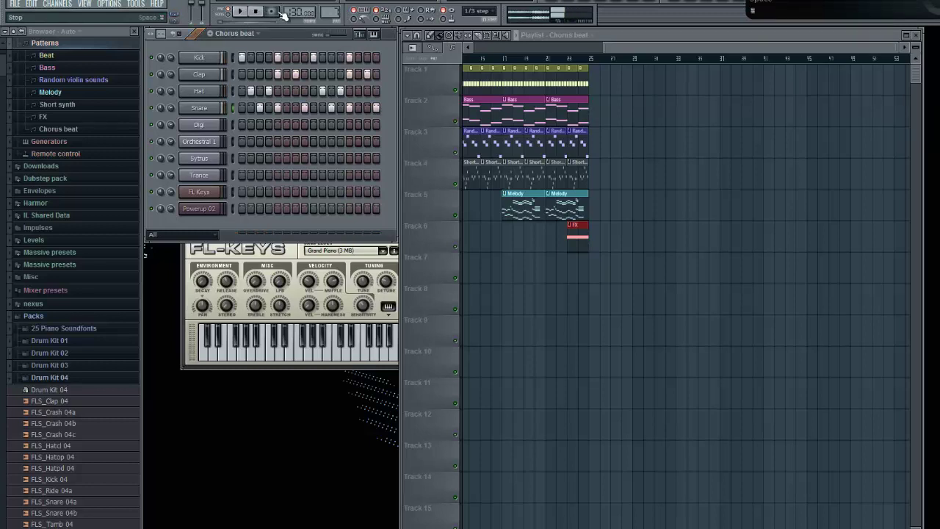
{"action": "left_click", "coordinate": [600, 76]}
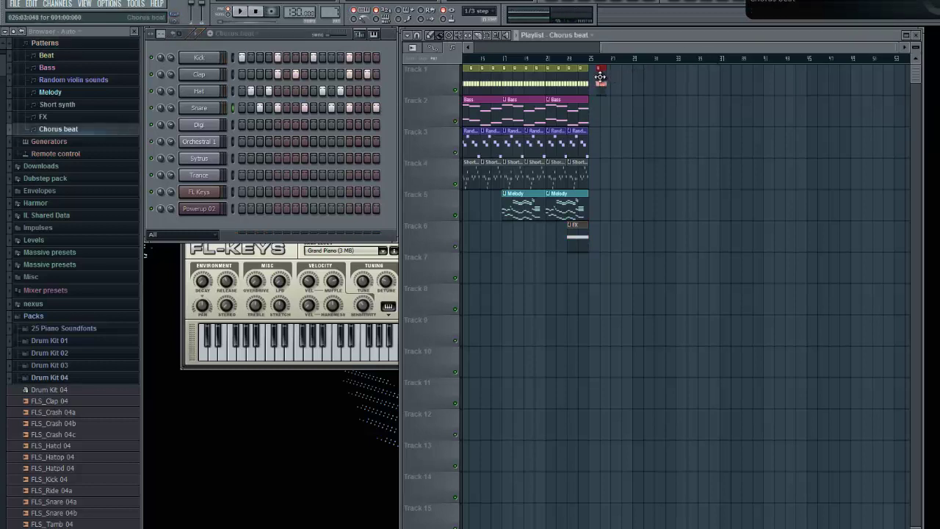
{"action": "scroll", "coordinate": [740, 46], "scroll_direction": "up", "scroll_amount": 4}
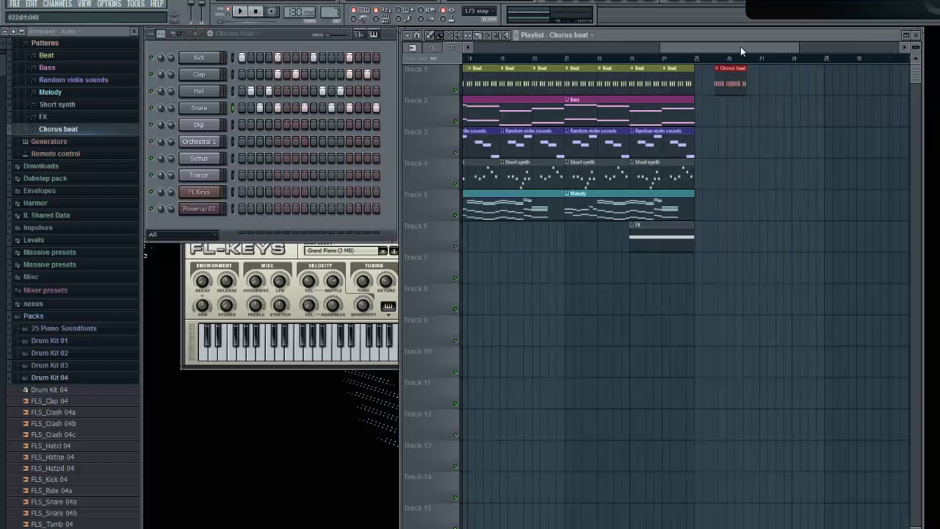
{"action": "right_click", "coordinate": [679, 83]}
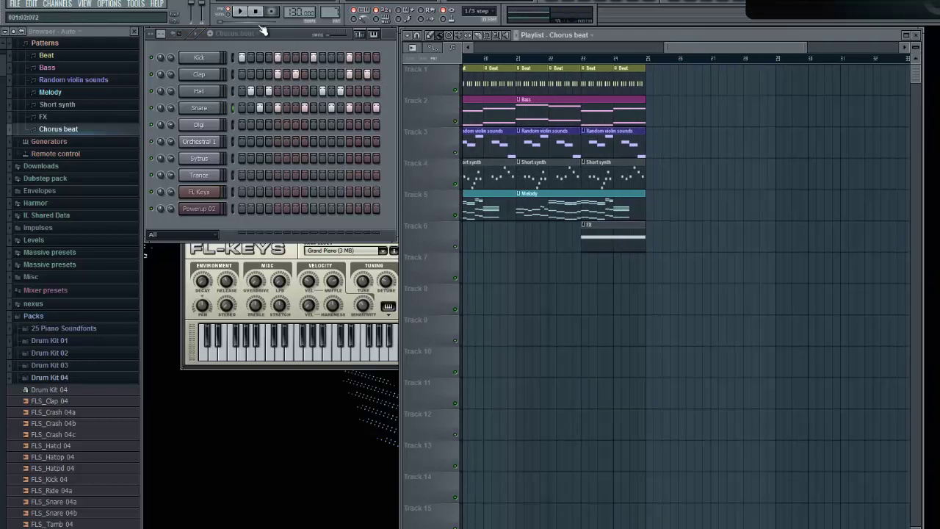
- Change the color of the Chorus beat pattern to green, keeping its name
{"action": "left_click", "coordinate": [255, 33]}
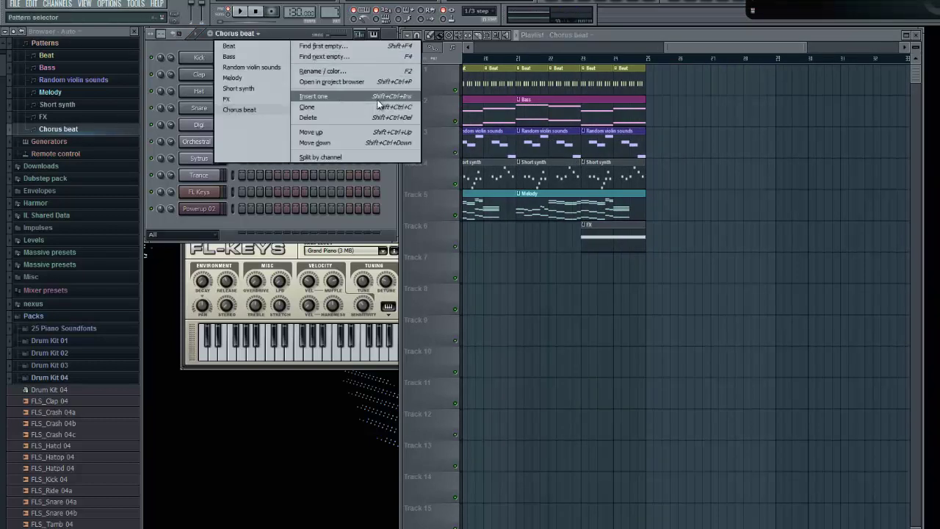
{"action": "left_click", "coordinate": [323, 71]}
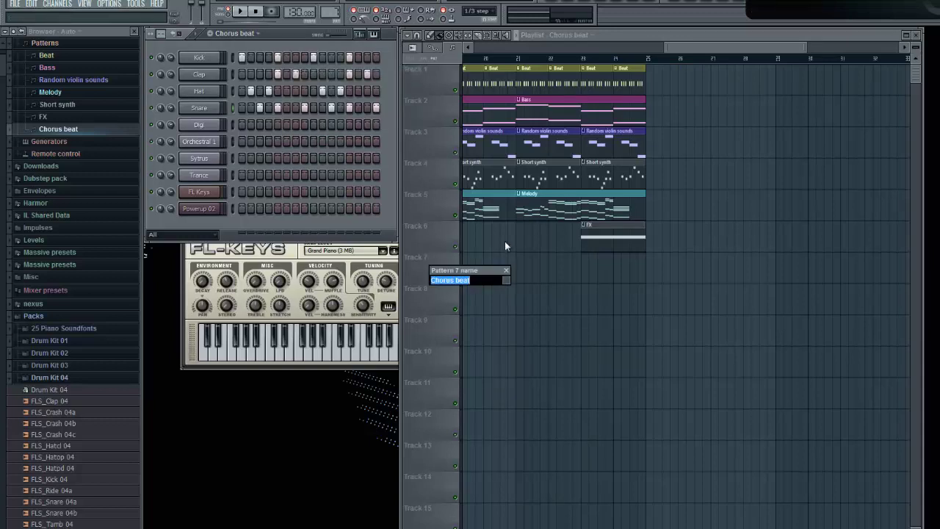
{"action": "left_click", "coordinate": [509, 281]}
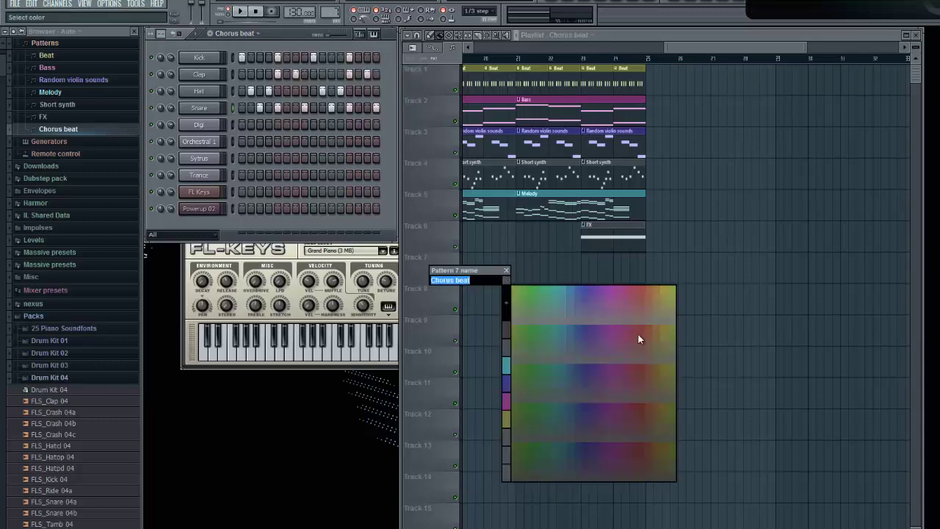
{"action": "left_click", "coordinate": [534, 293]}
{"action": "key", "text": "Return"}
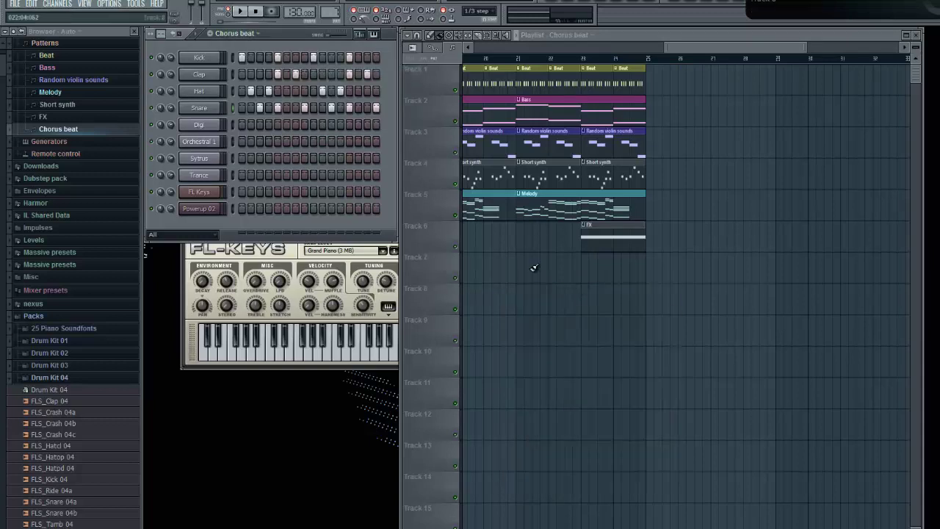
- Place two Chorus beat clips on Track 1 at bars 25 and 26, directly after the last Beat clip
{"action": "left_click", "coordinate": [654, 82]}
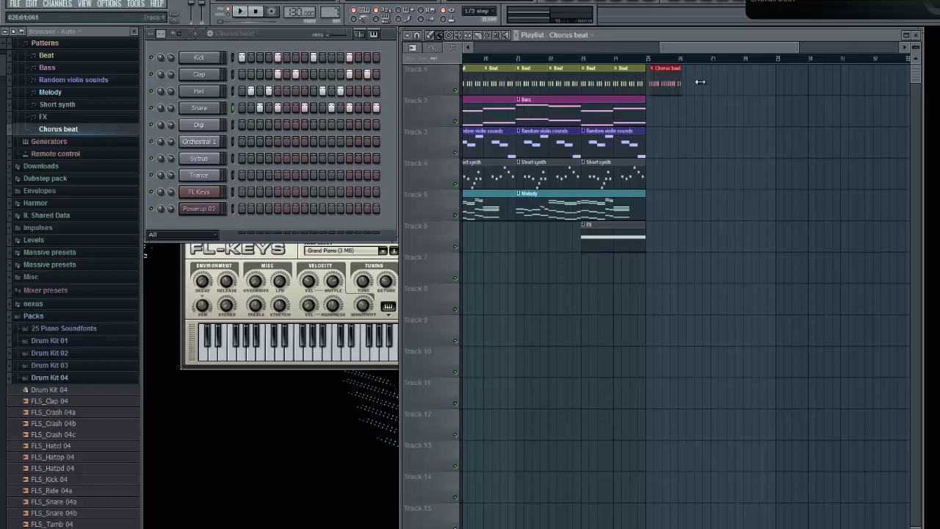
{"action": "left_click_drag", "start_coordinate": [708, 82], "coordinate": [696, 82]}
{"action": "scroll", "coordinate": [701, 82], "scroll_direction": "up", "scroll_amount": 2}
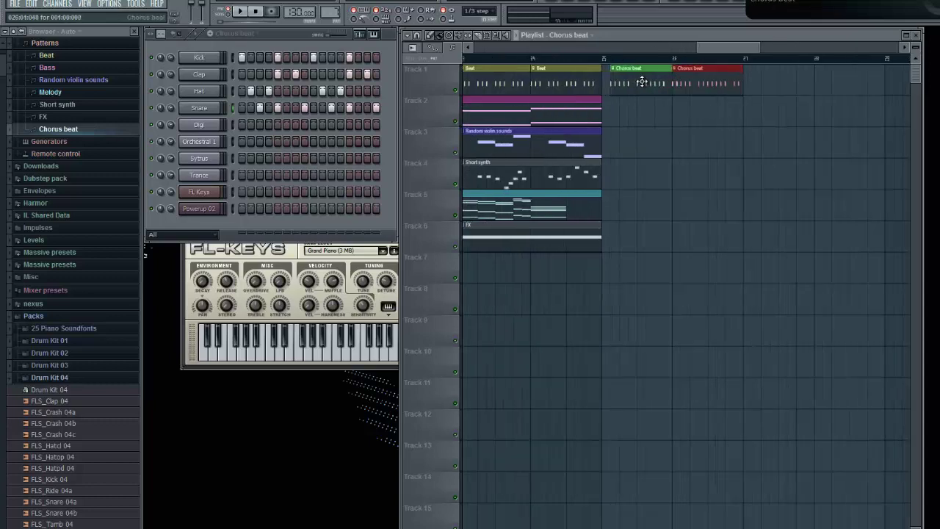
{"action": "scroll", "coordinate": [707, 83], "scroll_direction": "down", "scroll_amount": 2}
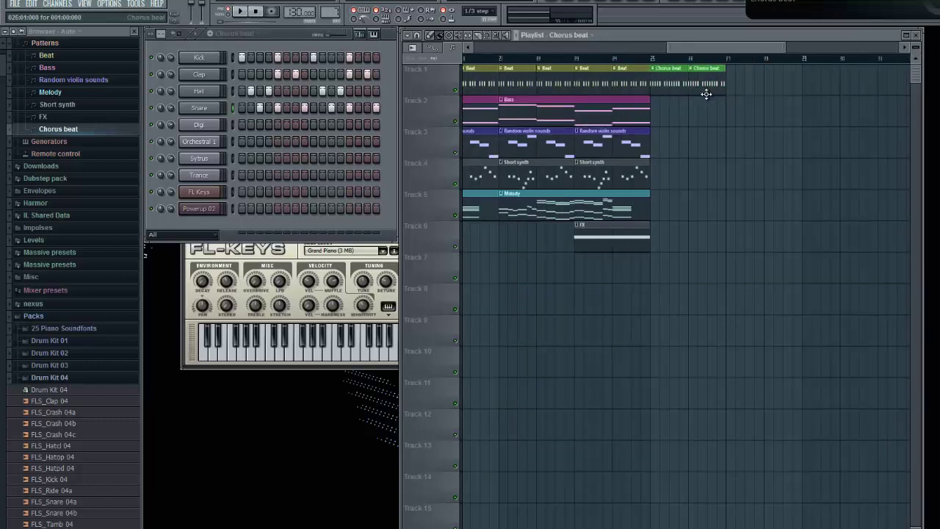
- Create a new empty pattern named Dubstep wobble
{"action": "left_click", "coordinate": [238, 34]}
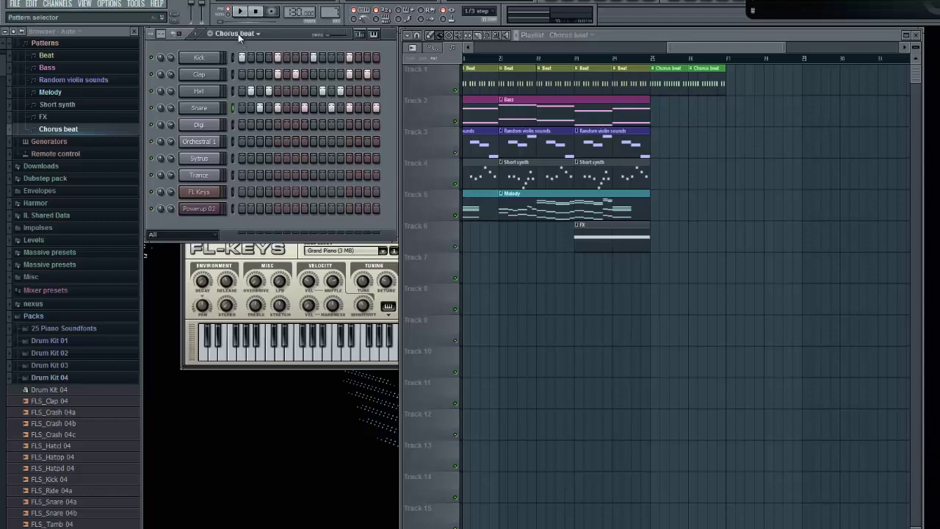
{"action": "left_click", "coordinate": [238, 33]}
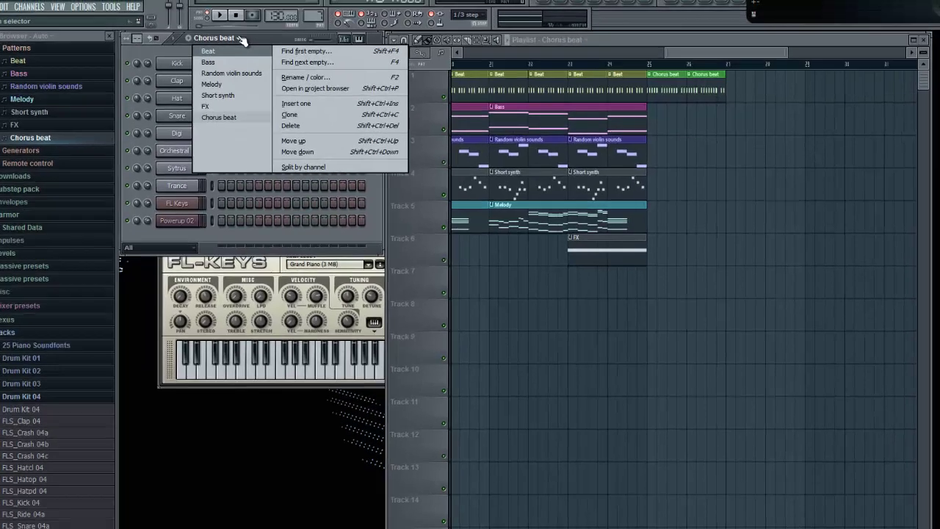
{"action": "left_click", "coordinate": [261, 36]}
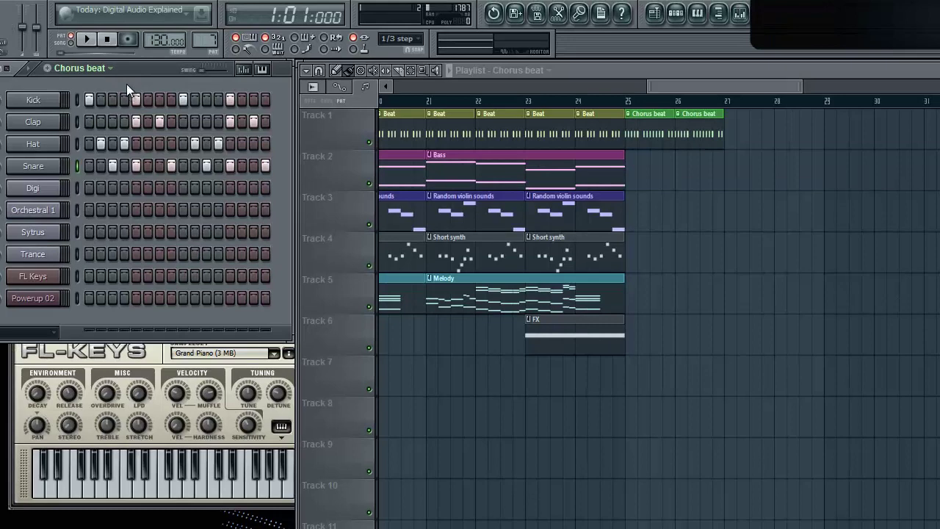
{"action": "left_click", "coordinate": [97, 69]}
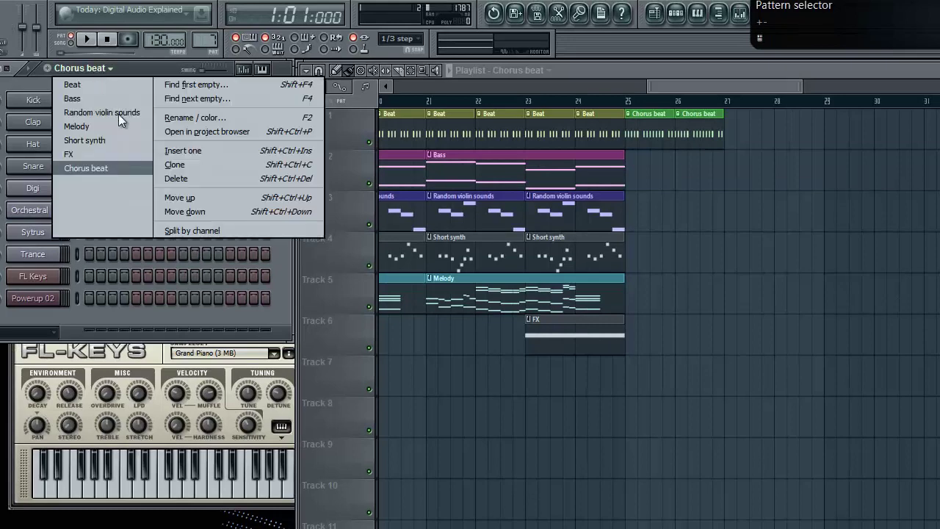
{"action": "left_click", "coordinate": [48, 68]}
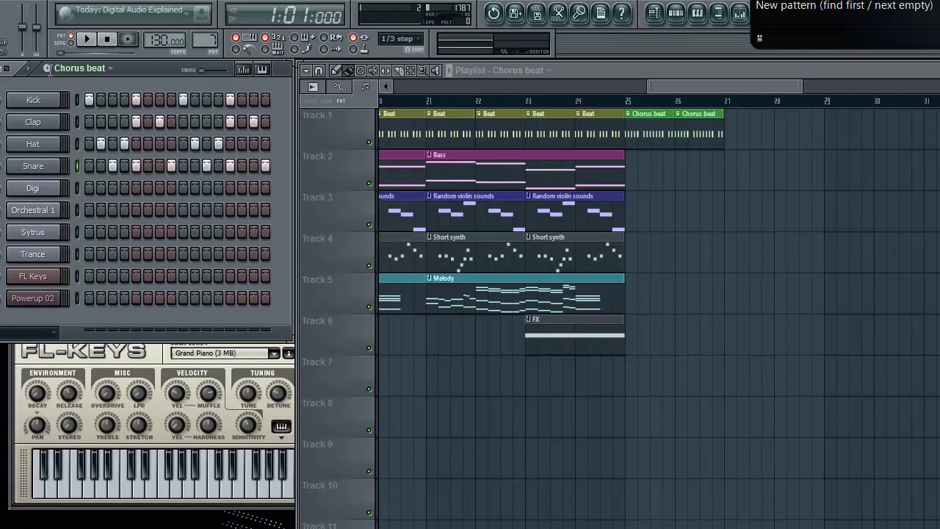
{"action": "left_click", "coordinate": [48, 68]}
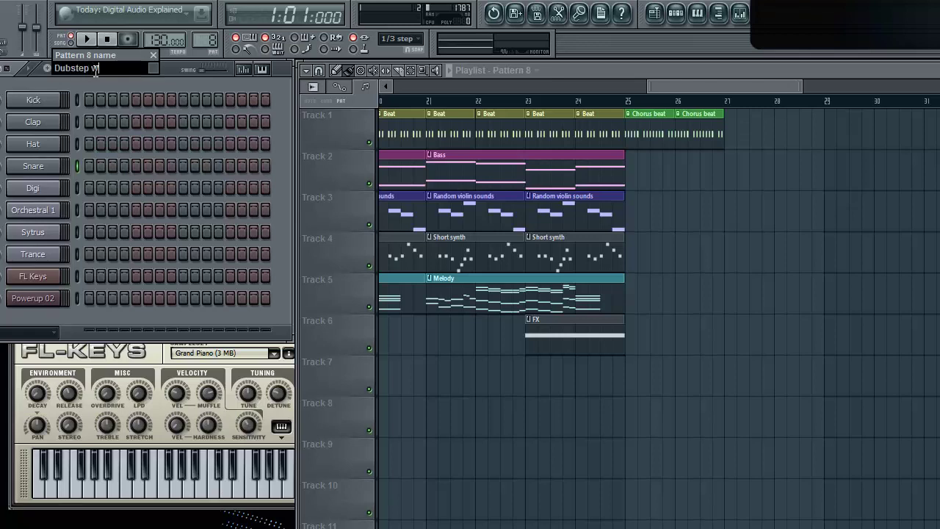
{"action": "key", "text": "Return"}
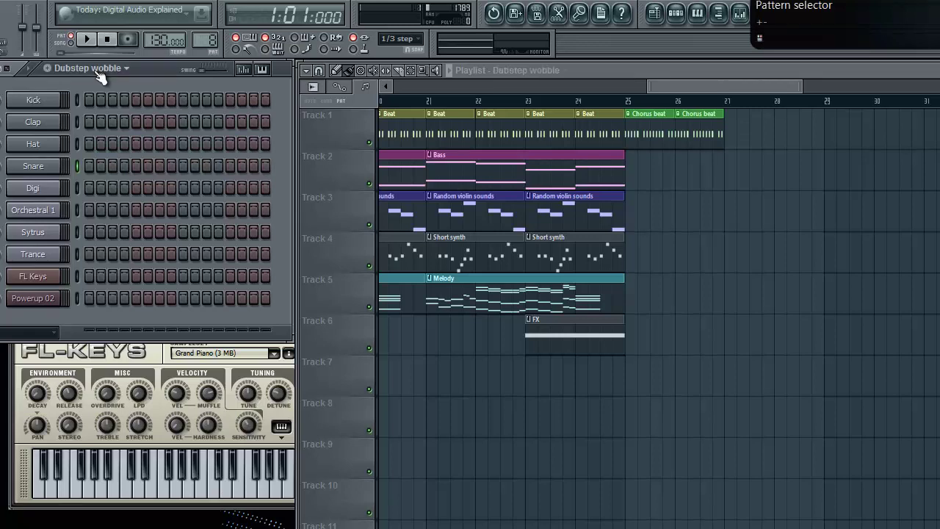
- Add a Harmor channel below Powerup 02 and load its Dub Steppy Panda preset
{"action": "right_click", "coordinate": [33, 276]}
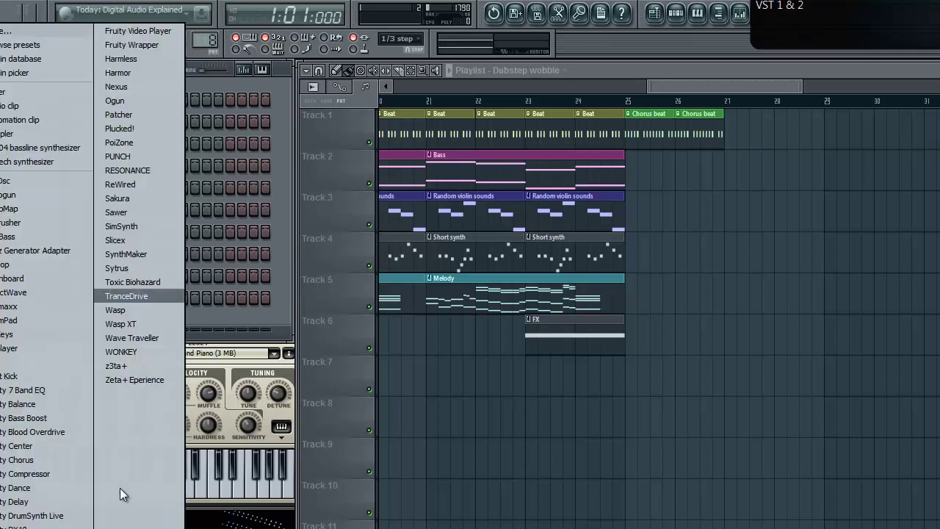
{"action": "left_click", "coordinate": [151, 71]}
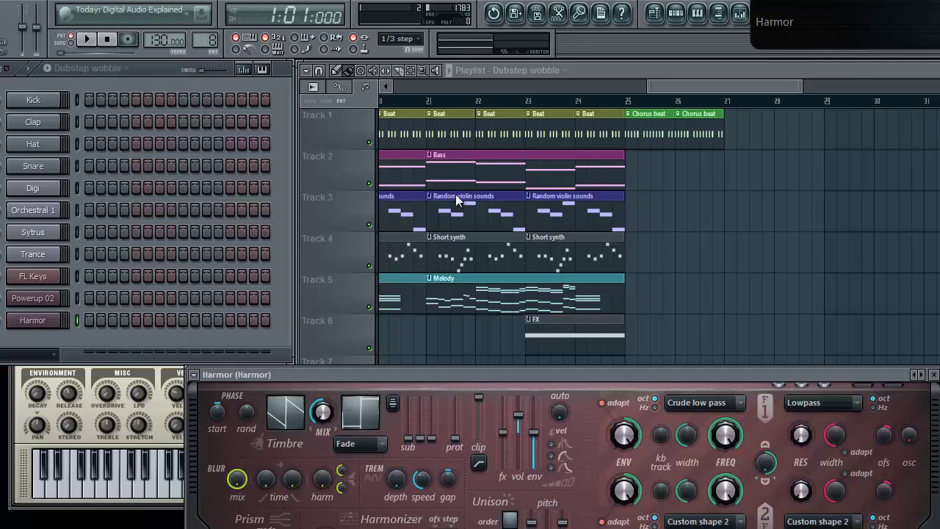
{"action": "left_click_drag", "start_coordinate": [485, 386], "coordinate": [391, 121]}
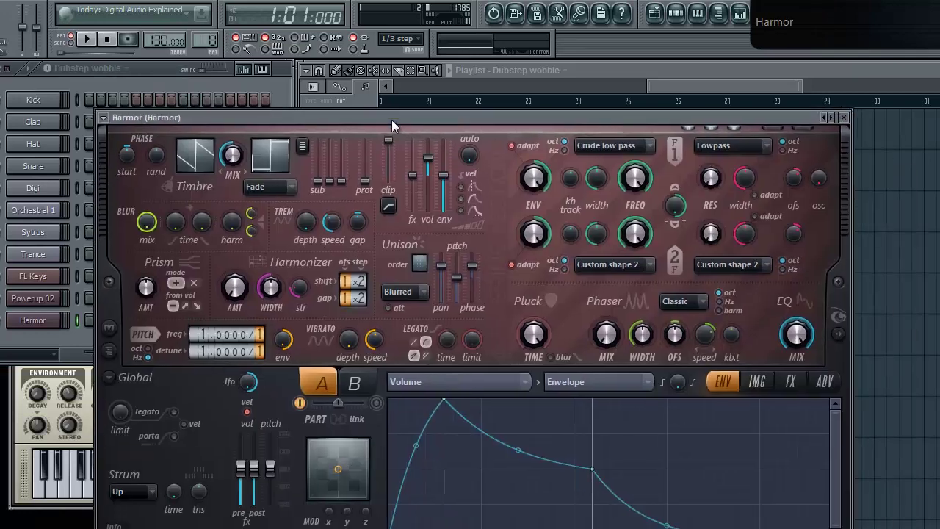
{"action": "left_click_drag", "start_coordinate": [334, 121], "coordinate": [462, 324]}
{"action": "left_click_drag", "start_coordinate": [586, 321], "coordinate": [461, 94]}
{"action": "left_click", "coordinate": [110, 94]}
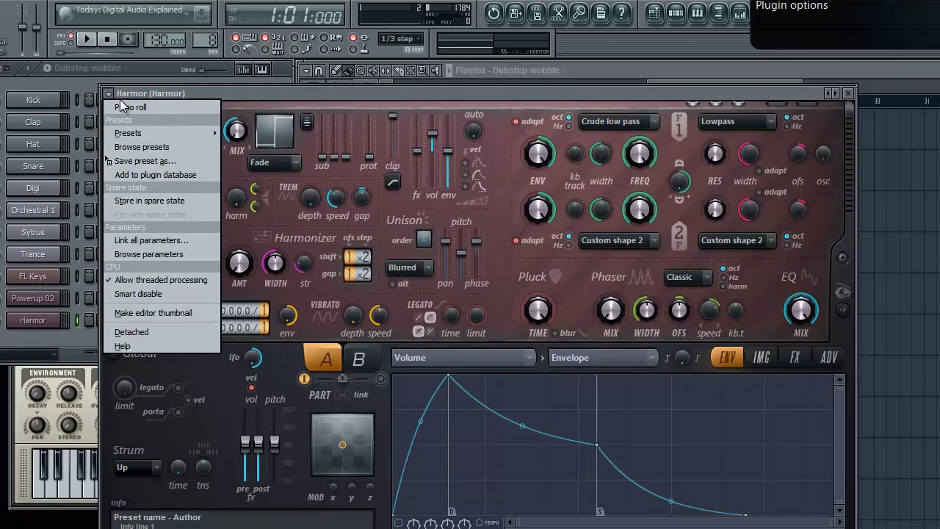
{"action": "mouse_move", "coordinate": [156, 134]}
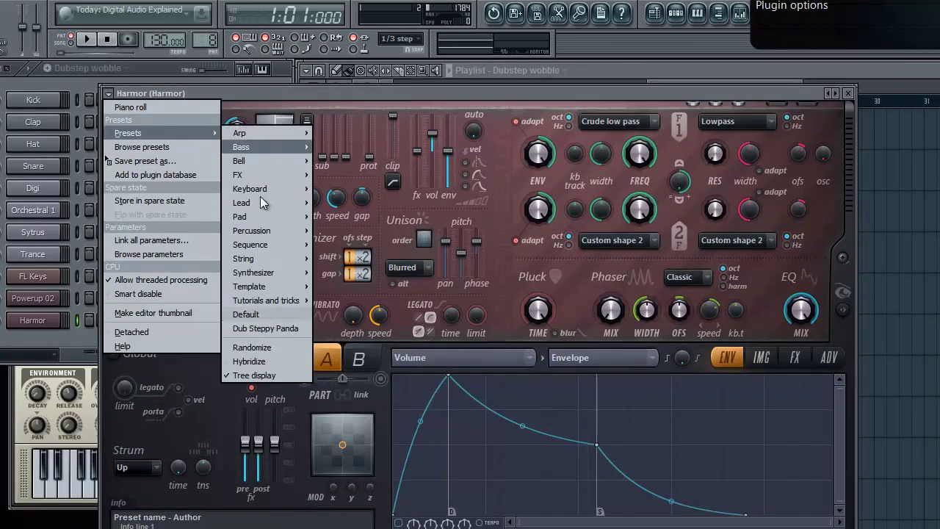
{"action": "left_click", "coordinate": [272, 328]}
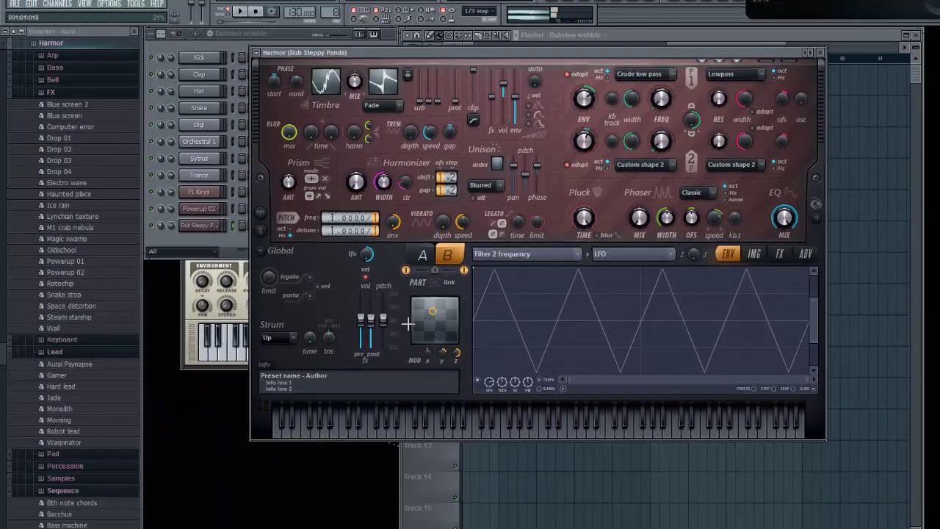
- Audition Dub Steppy Panda while moving the point around Harmor's XY modulation pad, and close the plugin window
{"action": "left_click_drag", "start_coordinate": [436, 325], "coordinate": [485, 343]}
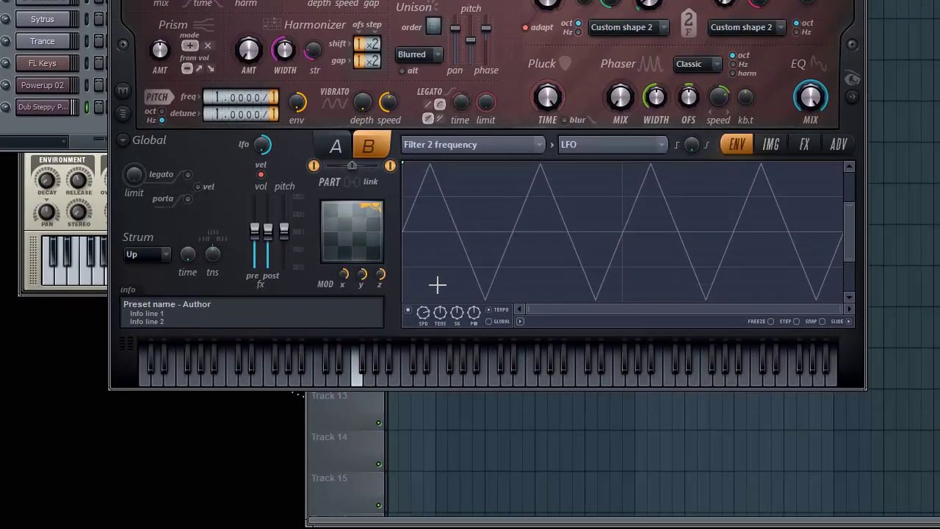
{"action": "left_click_drag", "start_coordinate": [437, 284], "coordinate": [337, 259]}
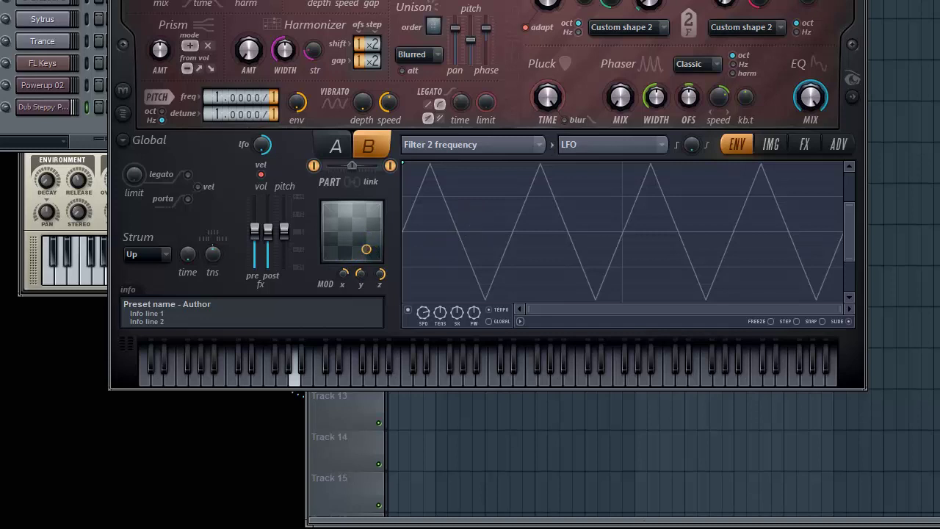
{"action": "key", "text": "Escape"}
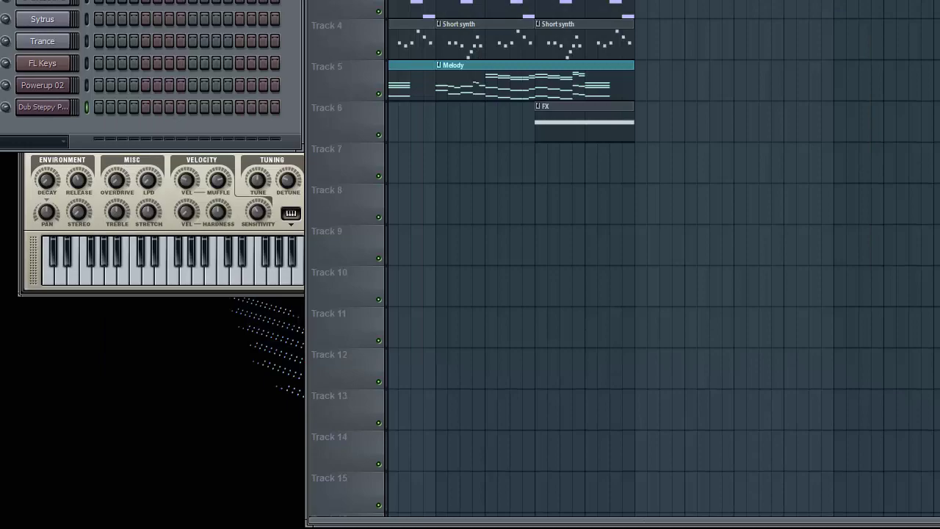
- Delete the Dub Steppy Panda channel
{"action": "right_click", "coordinate": [47, 114]}
{"action": "left_click", "coordinate": [111, 285]}
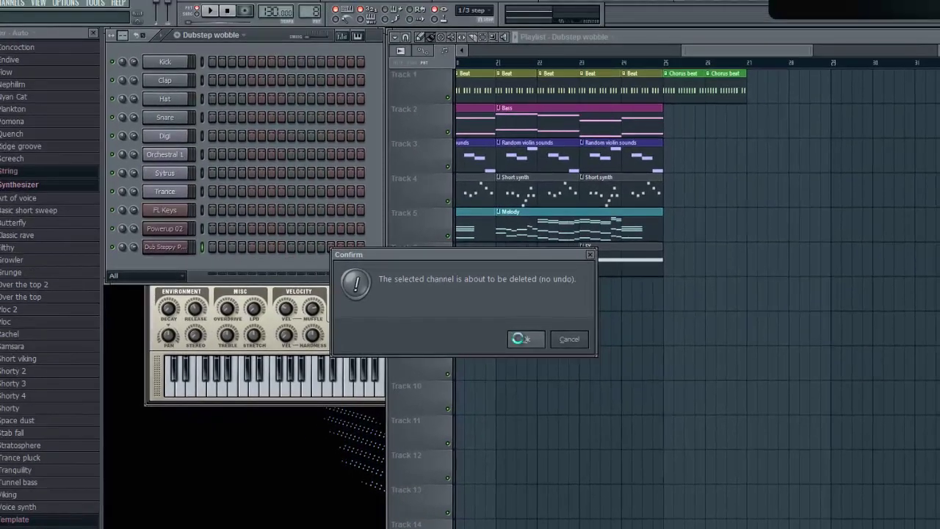
{"action": "left_click", "coordinate": [520, 338]}
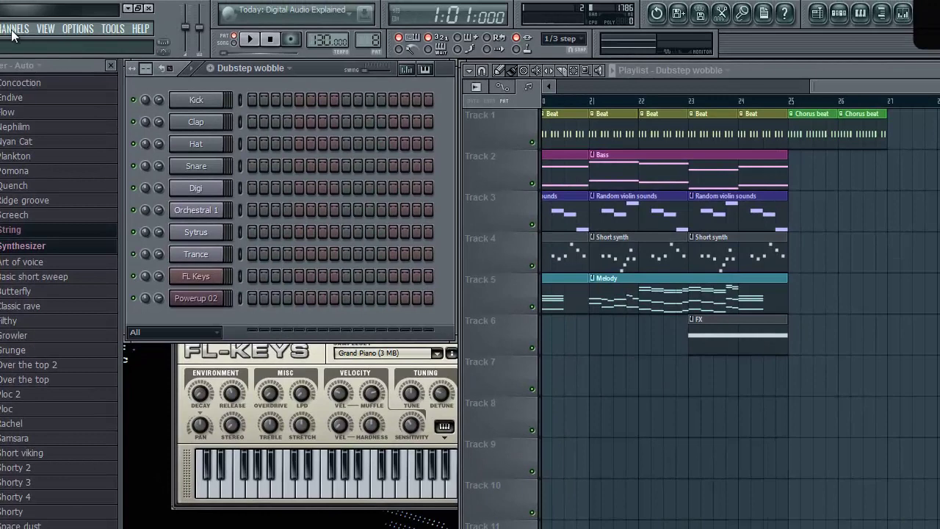
- Add a second Sytrus channel at the end of the channel list for the Dubstep wobble pattern
{"action": "left_click", "coordinate": [12, 3]}
{"action": "mouse_move", "coordinate": [22, 14]}
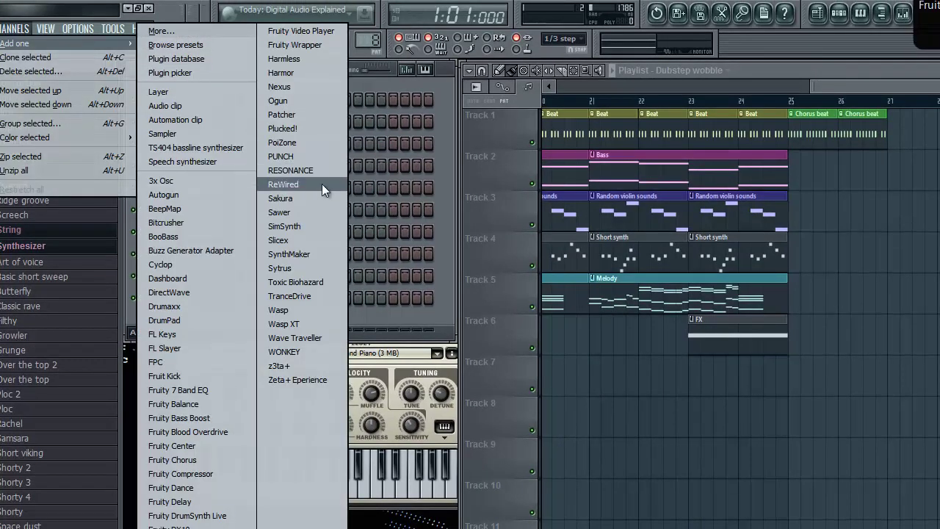
{"action": "left_click", "coordinate": [293, 270]}
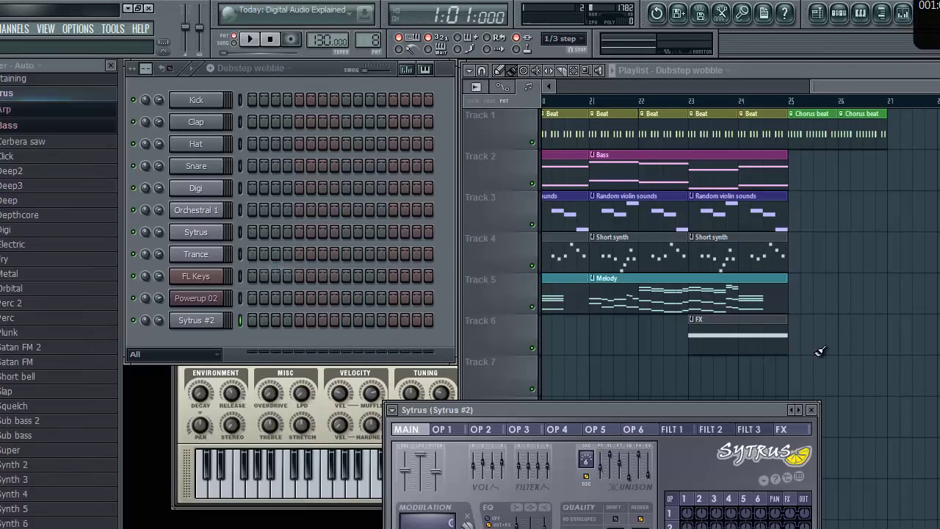
{"action": "left_click_drag", "start_coordinate": [580, 411], "coordinate": [534, 203]}
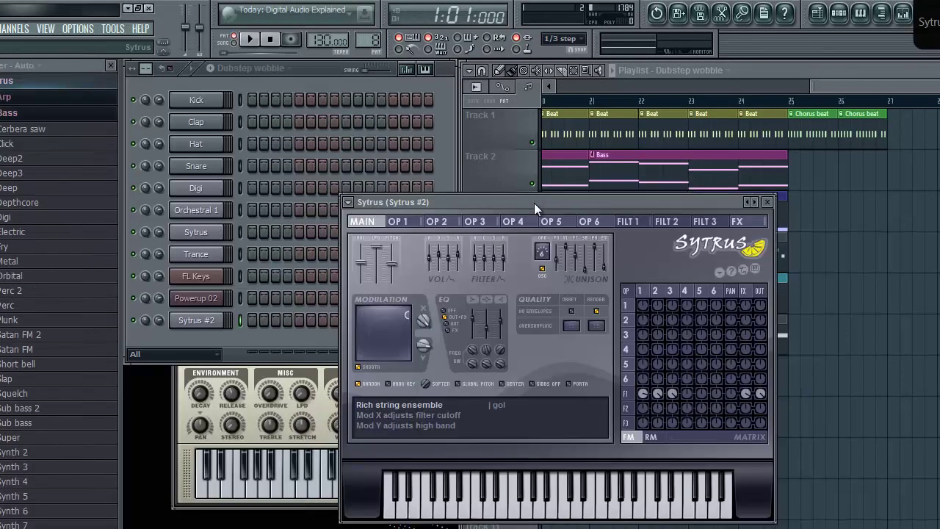
- Load the Bass preset Synth 2 in the new Sytrus channel and reopen the plugin options
{"action": "left_click", "coordinate": [346, 201]}
{"action": "mouse_move", "coordinate": [387, 244]}
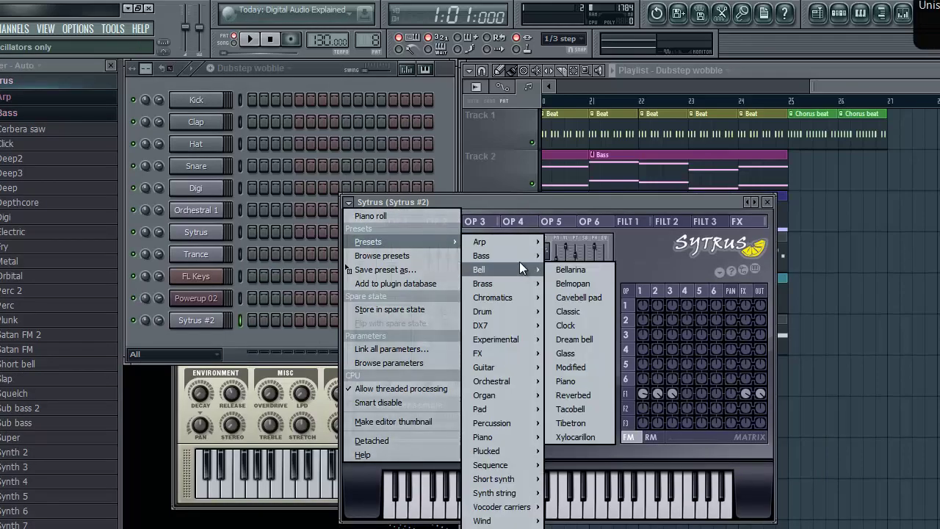
{"action": "mouse_move", "coordinate": [519, 261]}
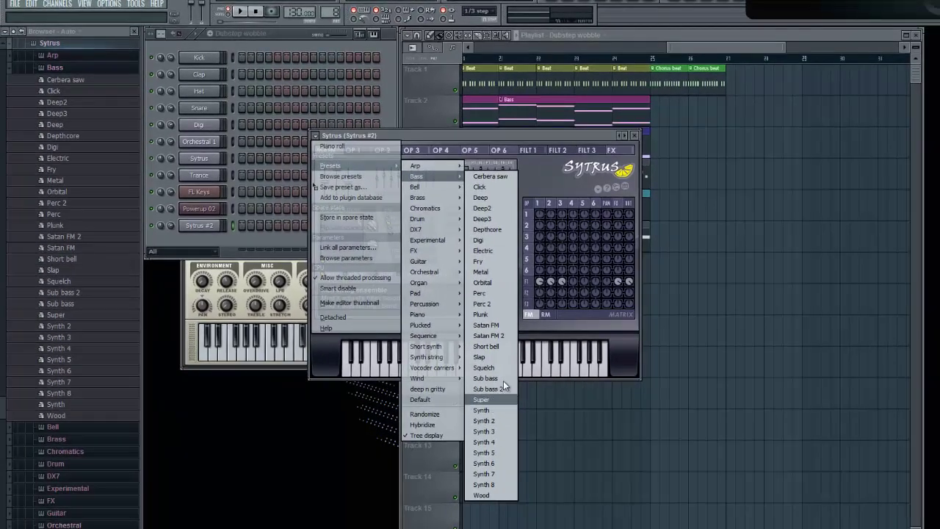
{"action": "left_click", "coordinate": [519, 458]}
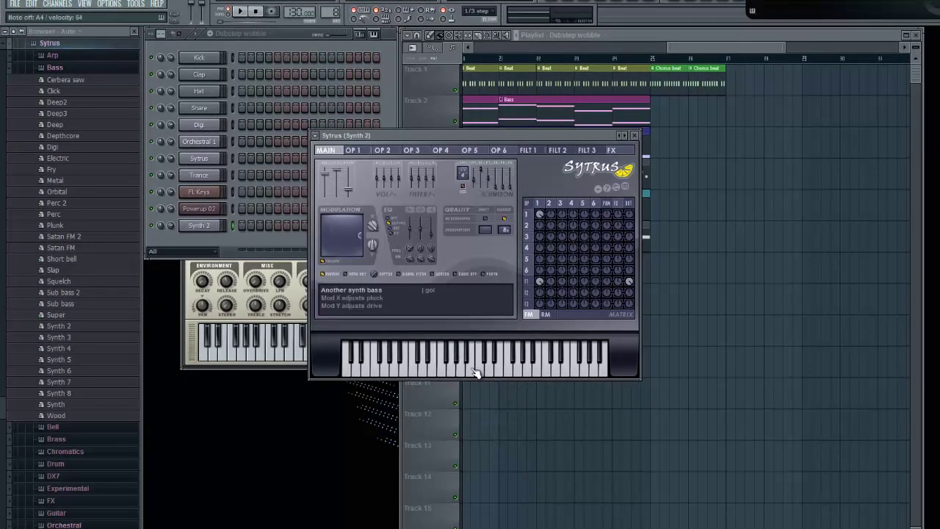
{"action": "left_click", "coordinate": [316, 136]}
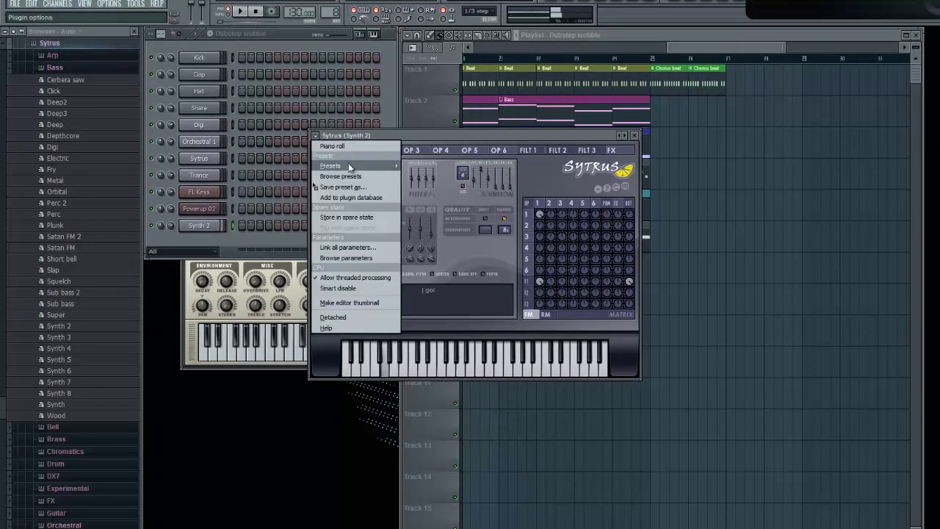